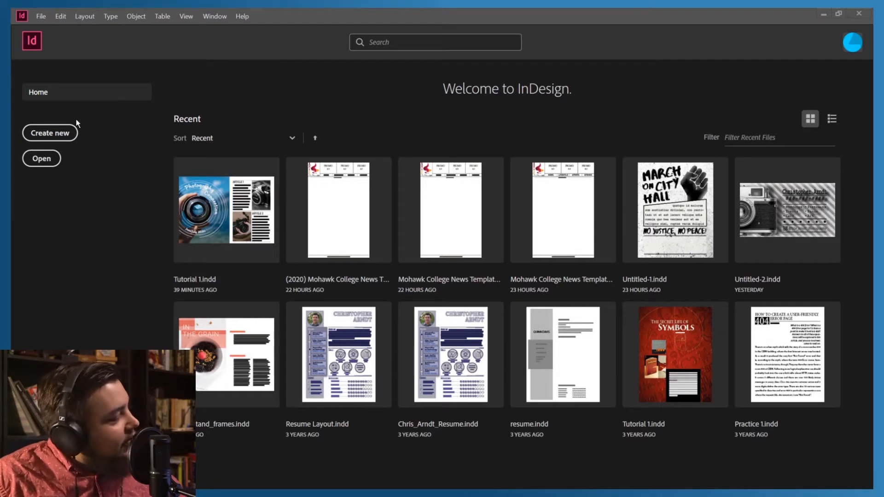
# Start a new document and review its preset details, from page size through columns to bleed and slug.
pyautogui.click(53, 133)
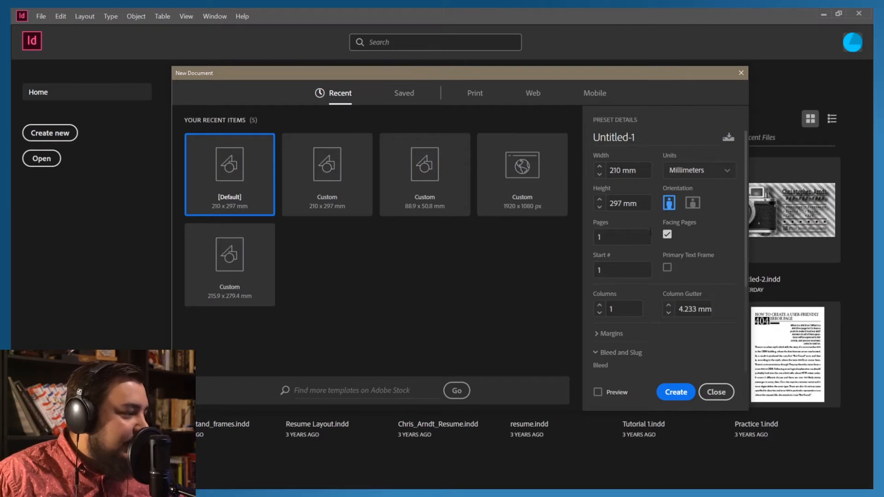
pyautogui.scroll(-2, 639, 253)
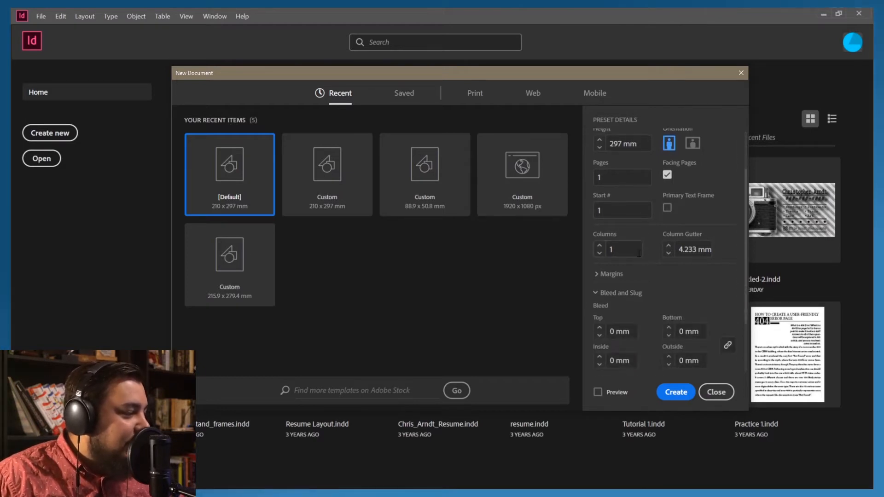
pyautogui.scroll(2, 641, 256)
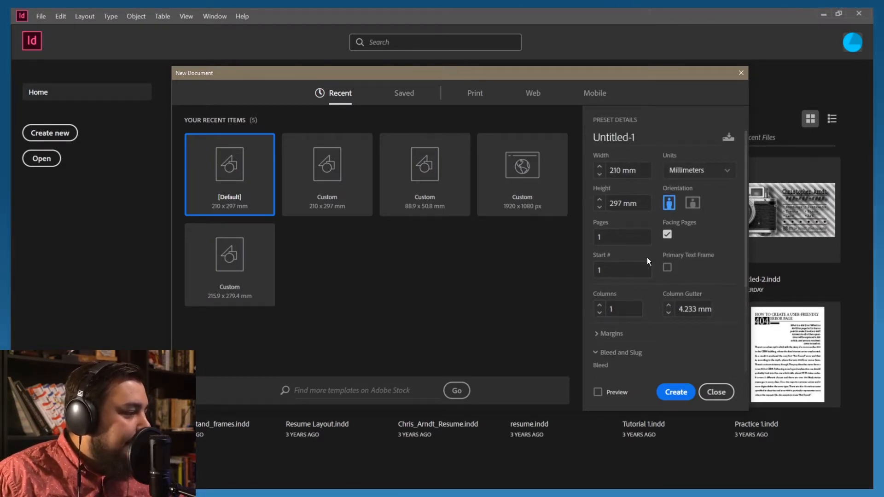
pyautogui.scroll(-3, 643, 259)
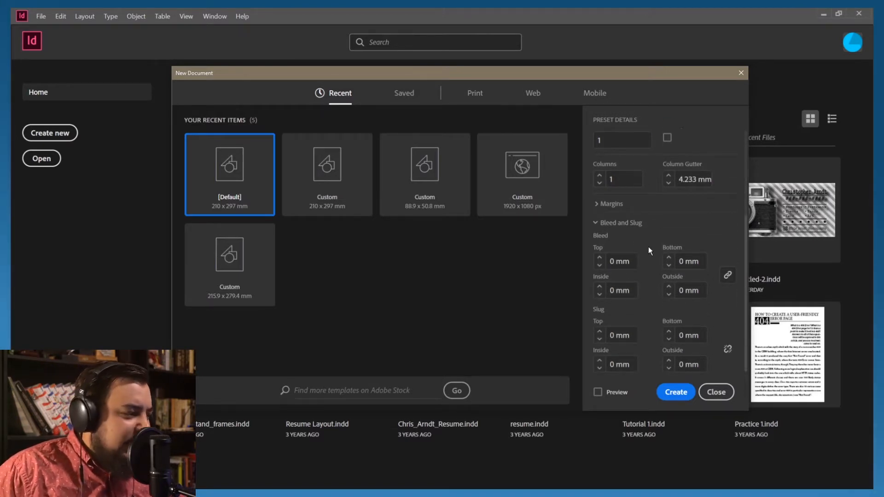
pyautogui.scroll(3, 634, 324)
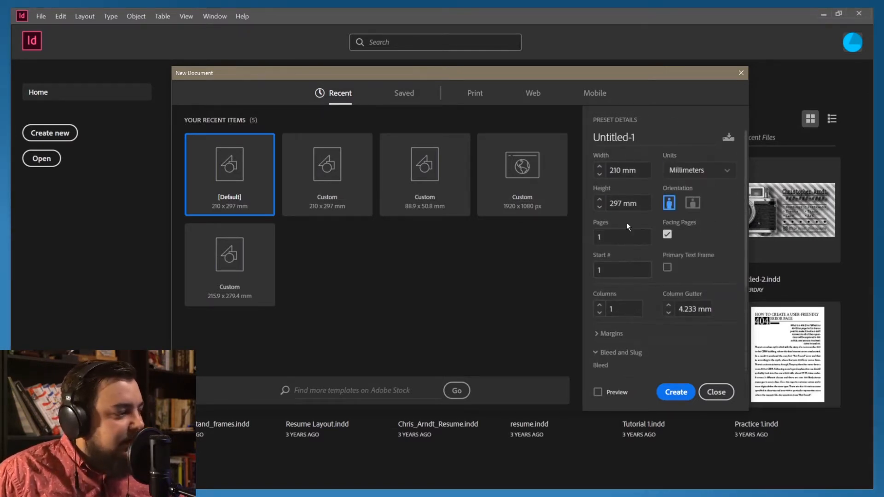
# Browse the blank presets and templates offered for print, web and mobile documents.
pyautogui.click(473, 96)
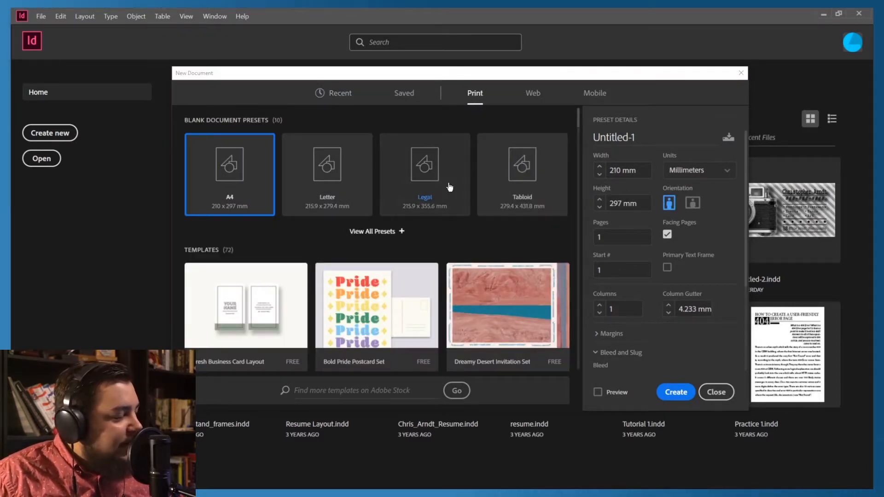
pyautogui.scroll(-1, 483, 221)
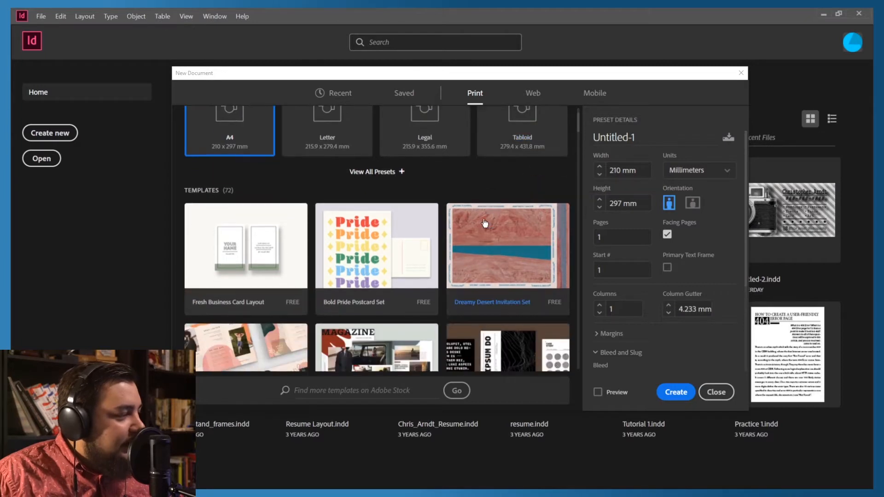
pyautogui.scroll(1, 476, 242)
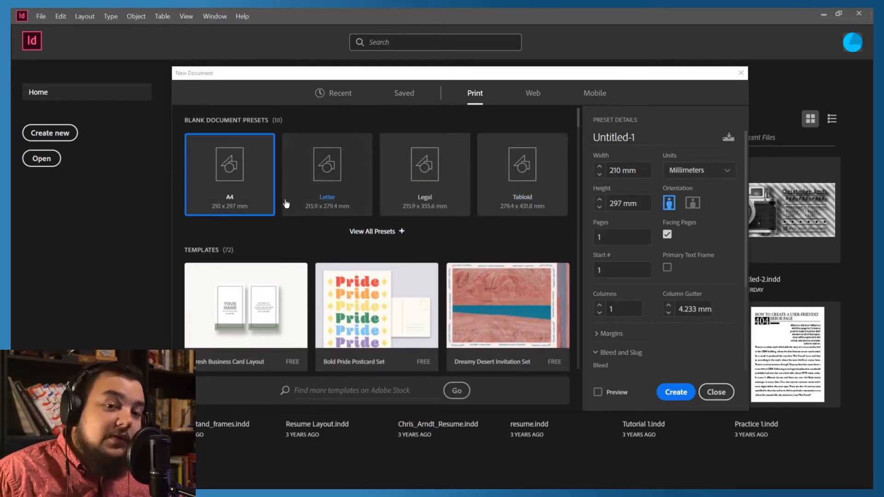
pyautogui.click(534, 93)
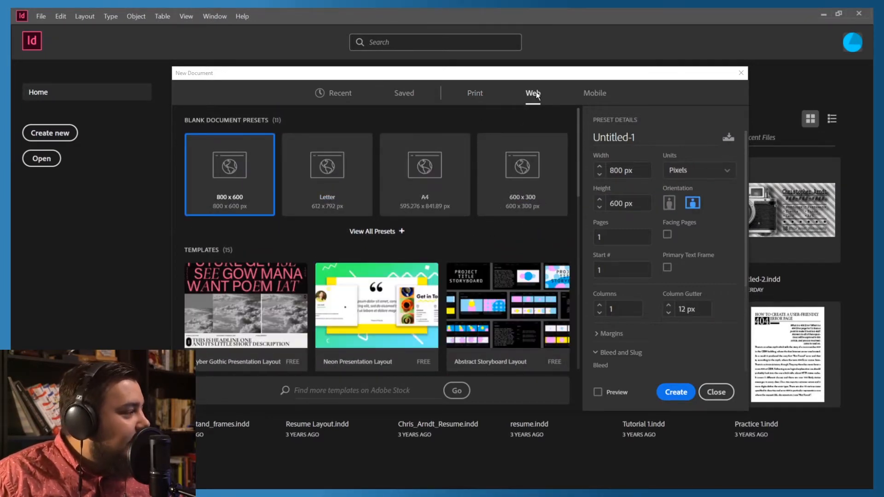
pyautogui.click(595, 93)
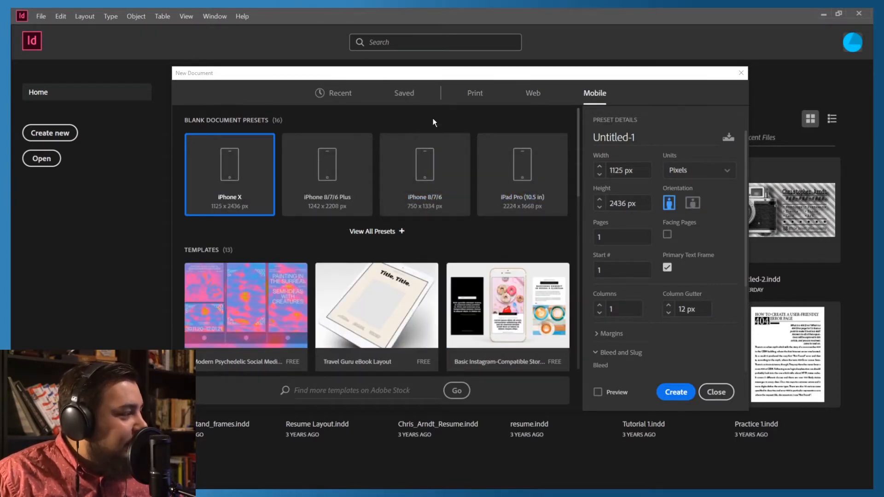
# Create a print document named Practice from the A4 preset in portrait orientation.
pyautogui.click(476, 94)
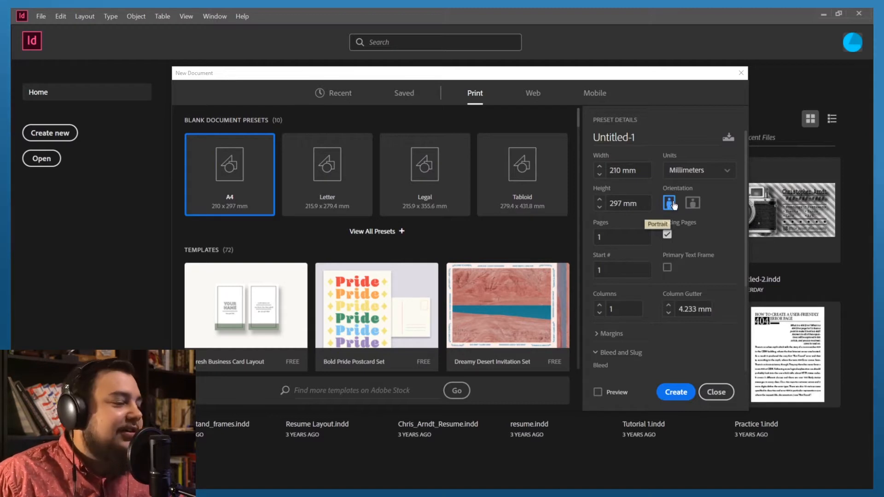
pyautogui.scroll(-3, 733, 214)
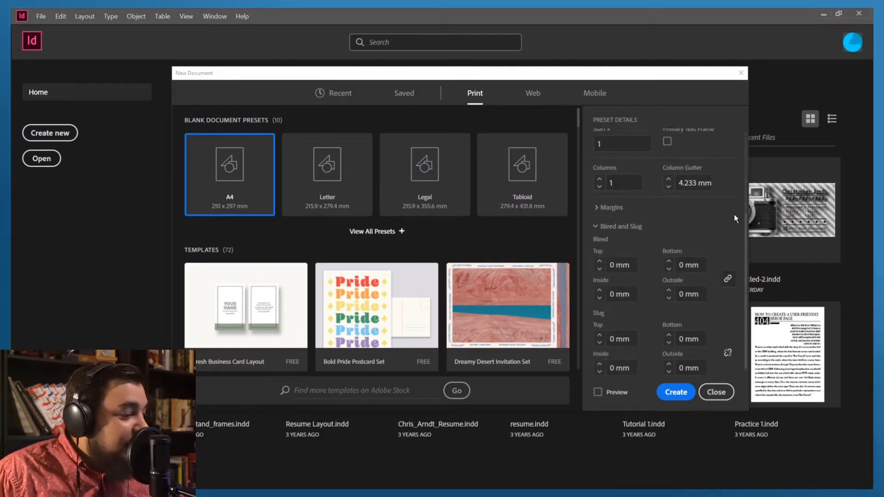
pyautogui.scroll(3, 734, 214)
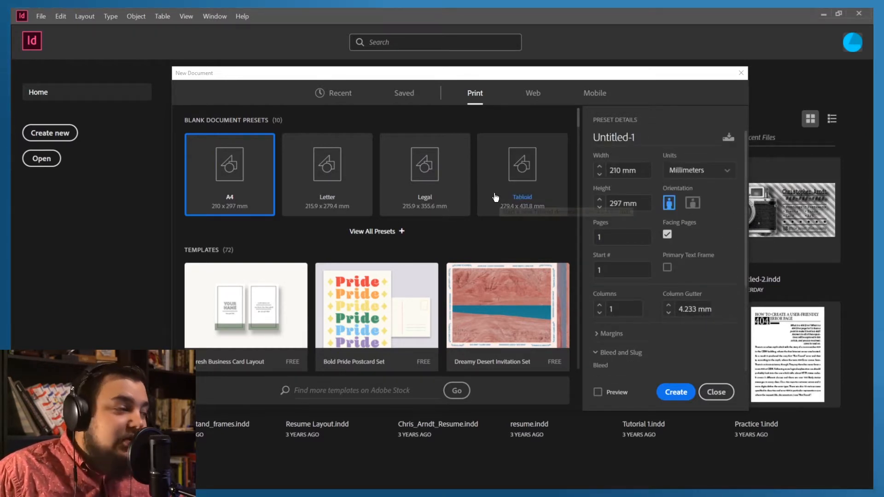
pyautogui.click(650, 139)
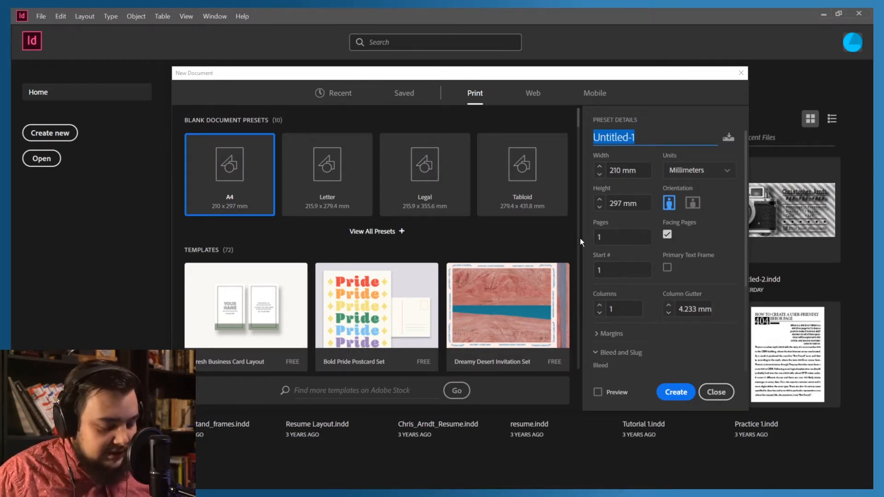
pyautogui.write('Pra')
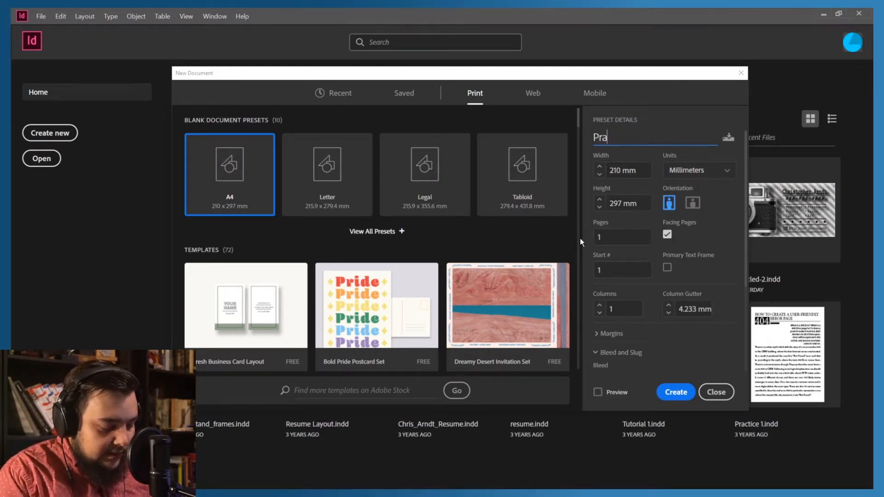
pyautogui.write('ctice')
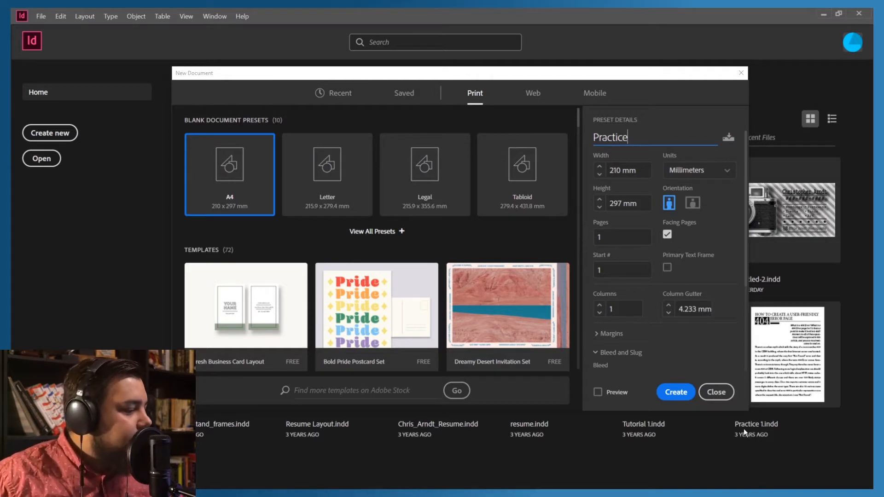
pyautogui.click(680, 393)
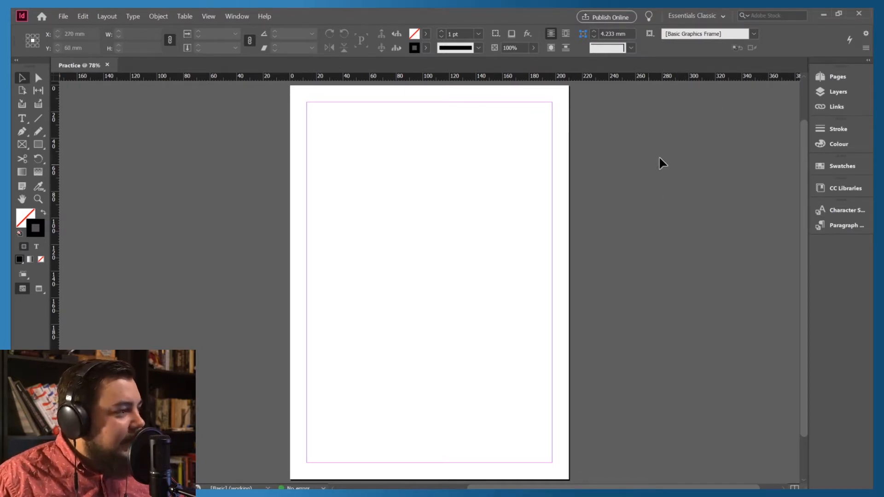
# Switch the workspace to Typography.
pyautogui.click(723, 17)
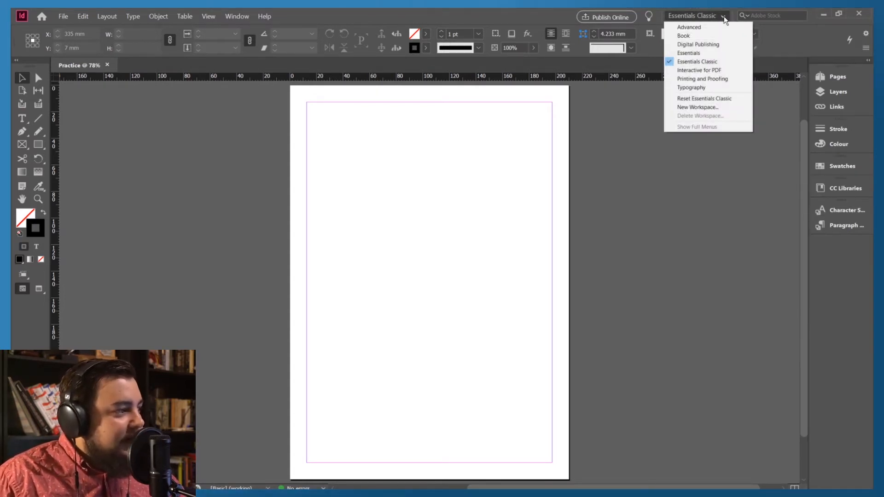
pyautogui.click(697, 99)
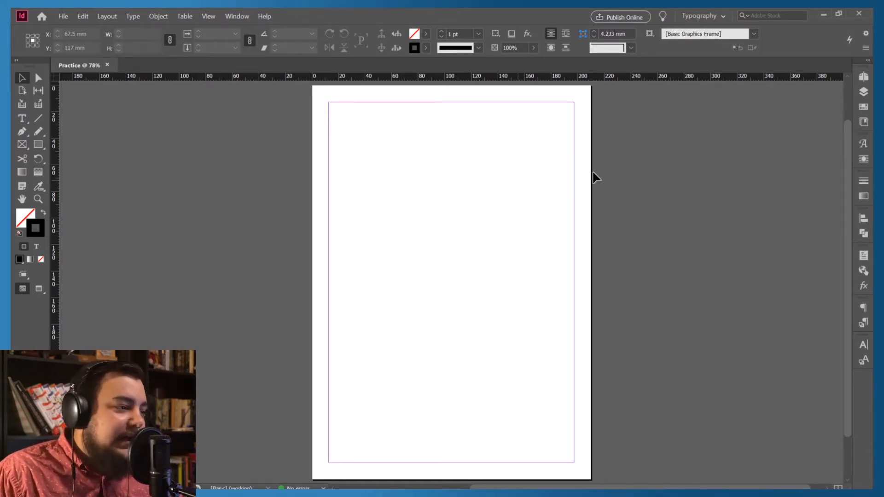
pyautogui.click(25, 118)
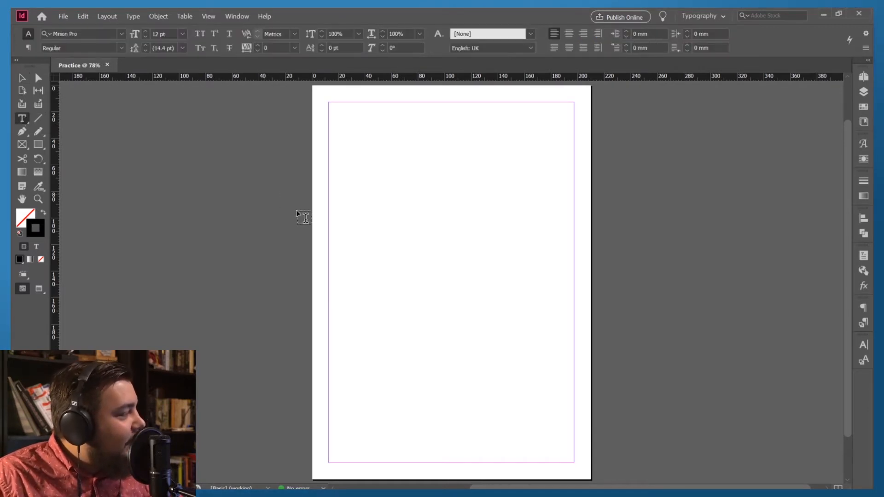
pyautogui.click(367, 172)
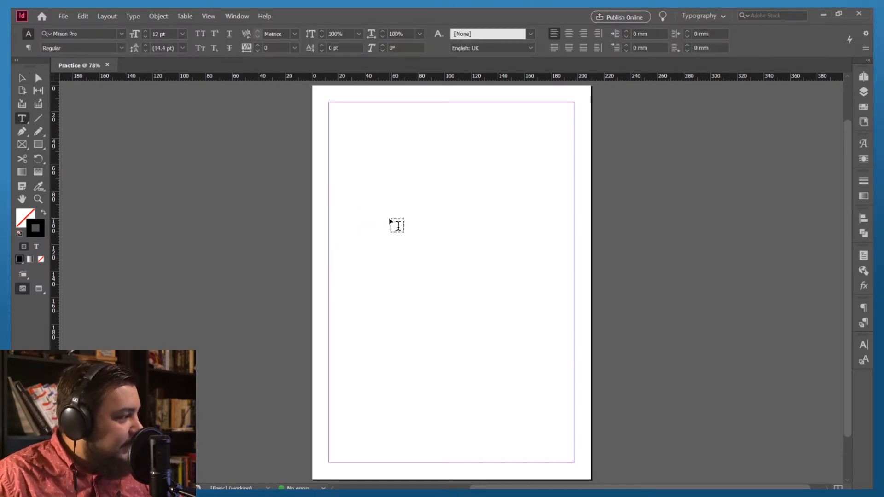
pyautogui.press('g')
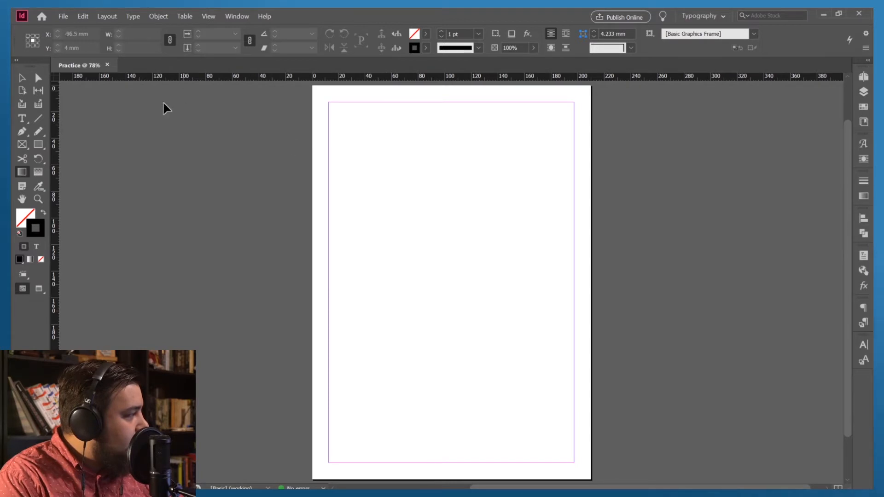
# Add a wide text frame in the upper part of the page containing "Type in text".
pyautogui.click(22, 118)
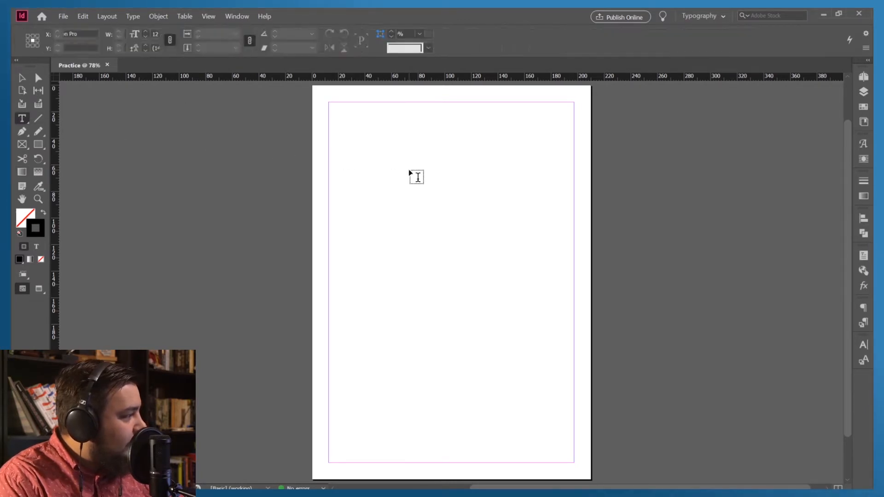
pyautogui.moveTo(379, 154)
pyautogui.mouseDown()
pyautogui.moveTo(445, 187)
pyautogui.moveTo(526, 185)
pyautogui.mouseUp()
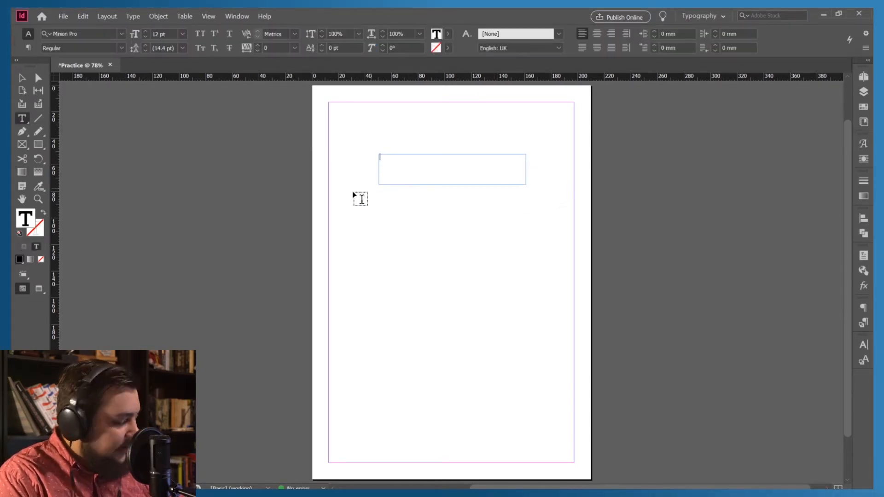
pyautogui.write('Type')
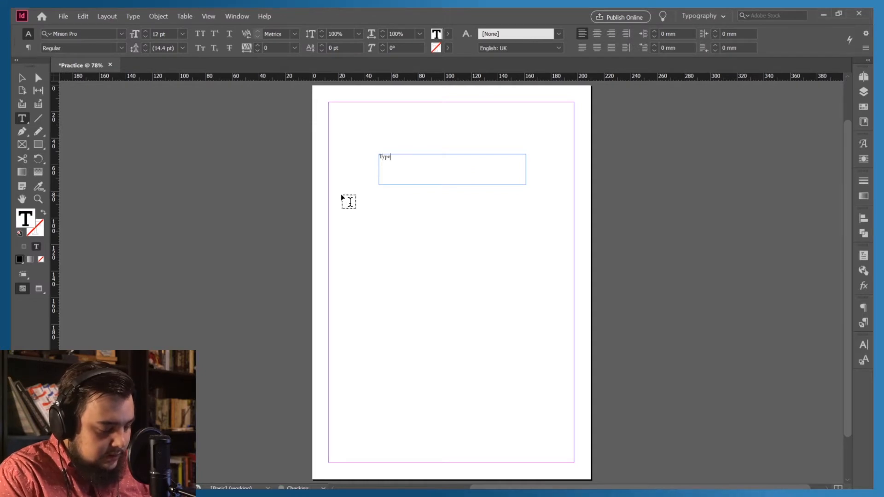
pyautogui.write(' in text')
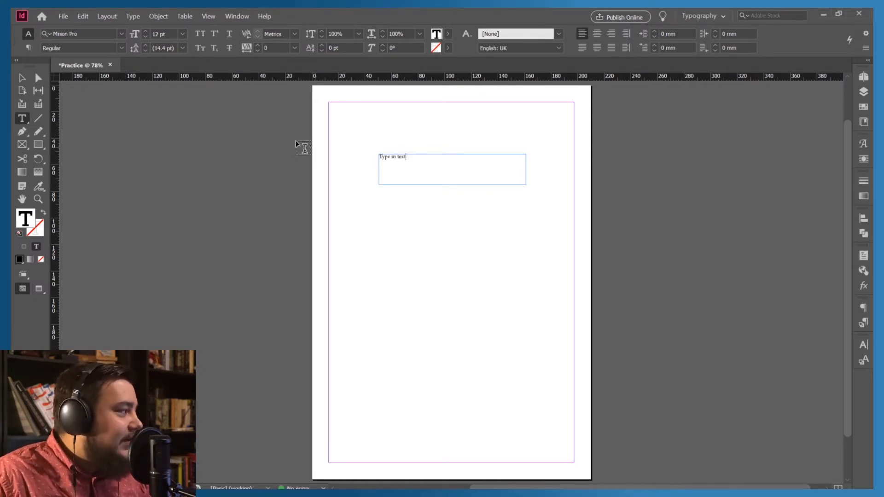
# Draw a horizontal line about 132 mm long just below the text frame and set its stroke weight to 6 pt.
pyautogui.click(35, 118)
pyautogui.moveTo(376, 193); pyautogui.dragTo(551, 193)
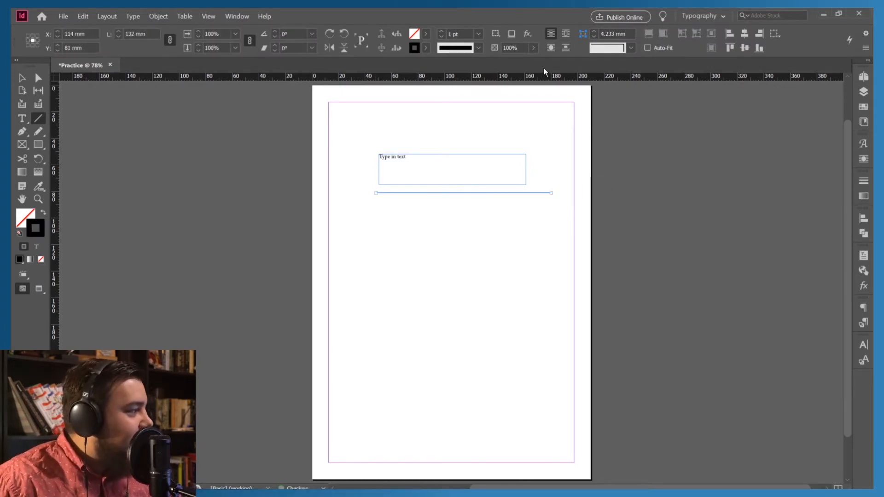
pyautogui.click(441, 31)
pyautogui.click(441, 31)
pyautogui.click(441, 31)
pyautogui.click(441, 32)
pyautogui.click(441, 31)
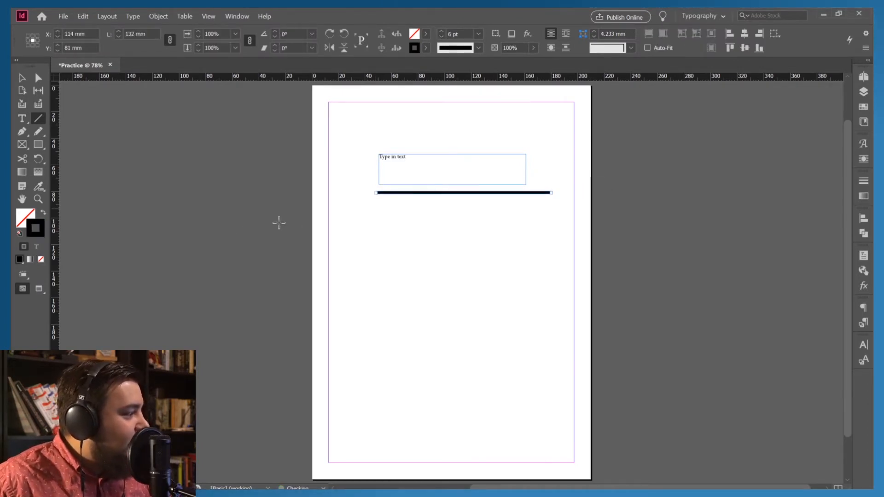
# Draw a closed five-point shape about 127 by 33 mm below the thick line with the Pen tool.
pyautogui.click(21, 132)
pyautogui.click(393, 227)
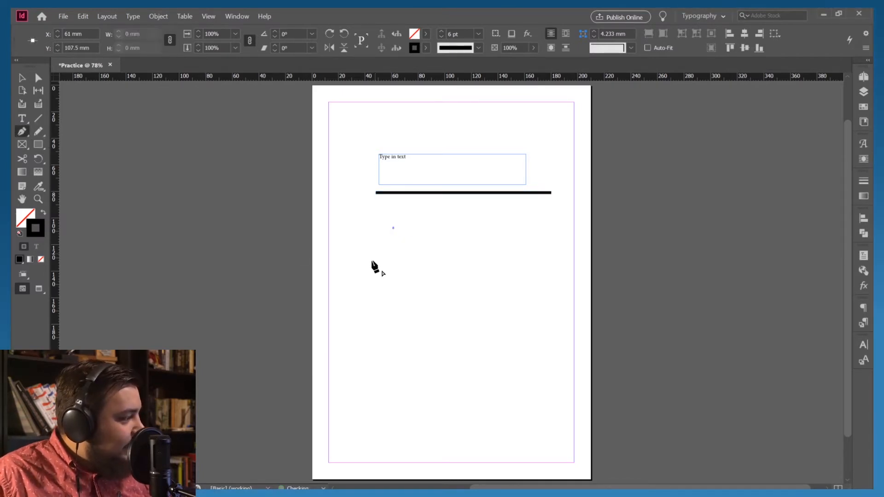
pyautogui.click(371, 261)
pyautogui.click(472, 258)
pyautogui.click(538, 223)
pyautogui.click(470, 218)
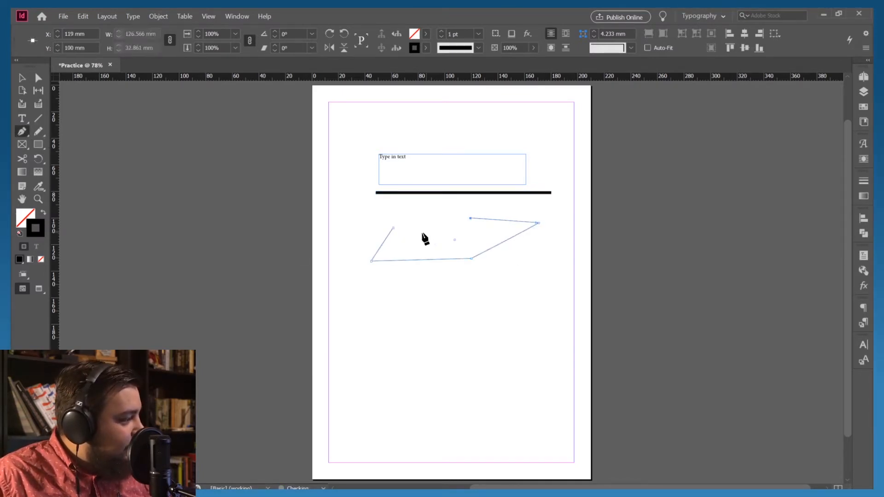
pyautogui.click(393, 228)
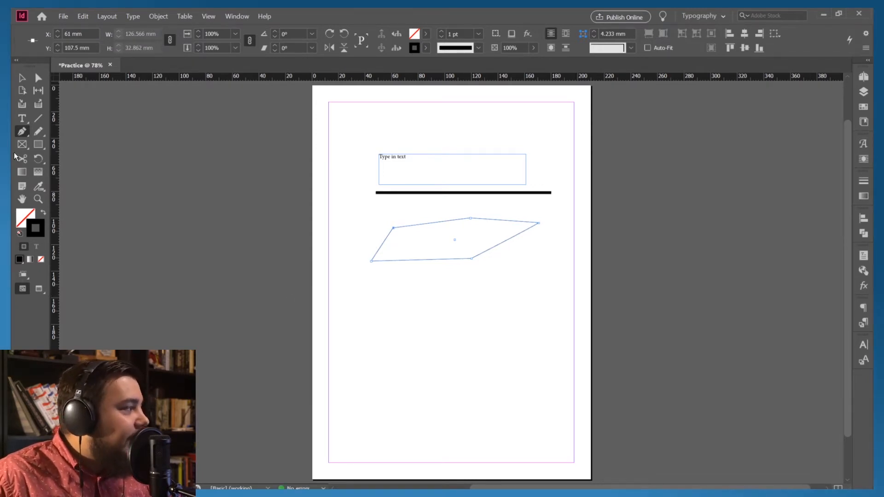
# Sketch two freehand Pencil curves below the five-point shape, about 97 by 32 mm and 117 by 65 mm.
pyautogui.click(38, 133)
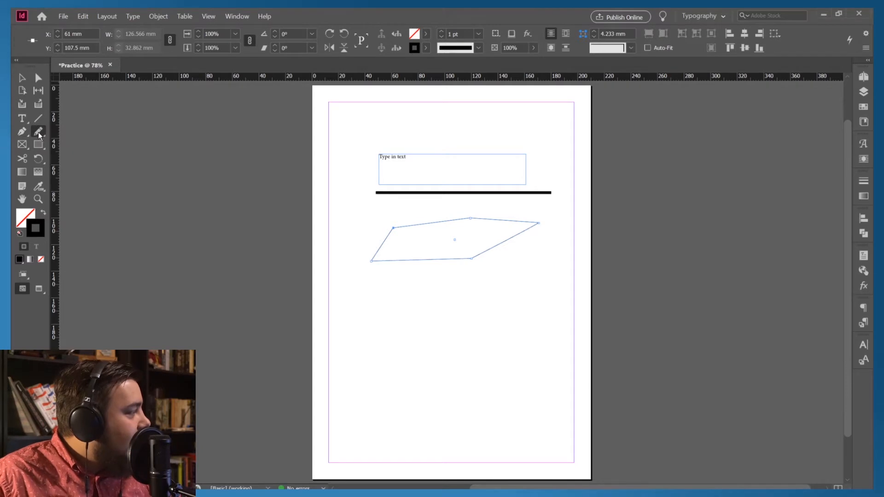
pyautogui.moveTo(479, 276); pyautogui.dragTo(497, 273)
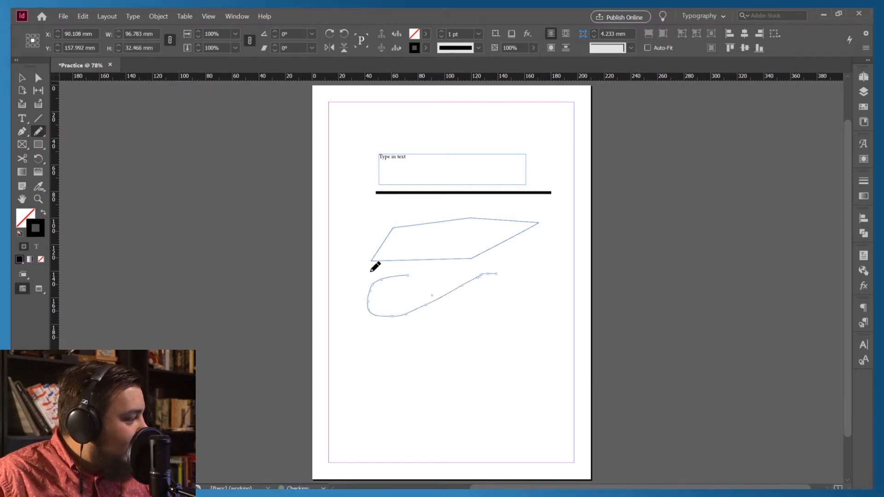
pyautogui.moveTo(458, 382); pyautogui.dragTo(486, 313)
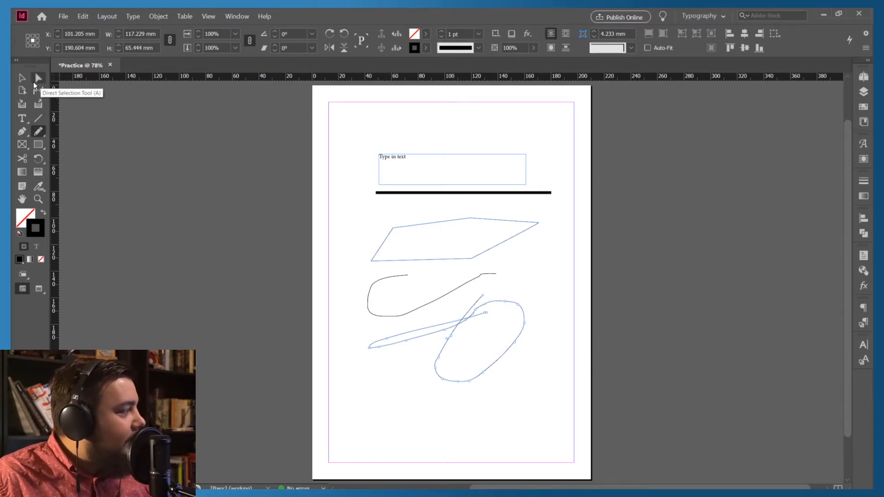
# Draw three placeholder frames: a wide one above the text, one about 24 by 40 mm beside the curves, one about 55.5 by 19.5 mm below them.
pyautogui.click(22, 145)
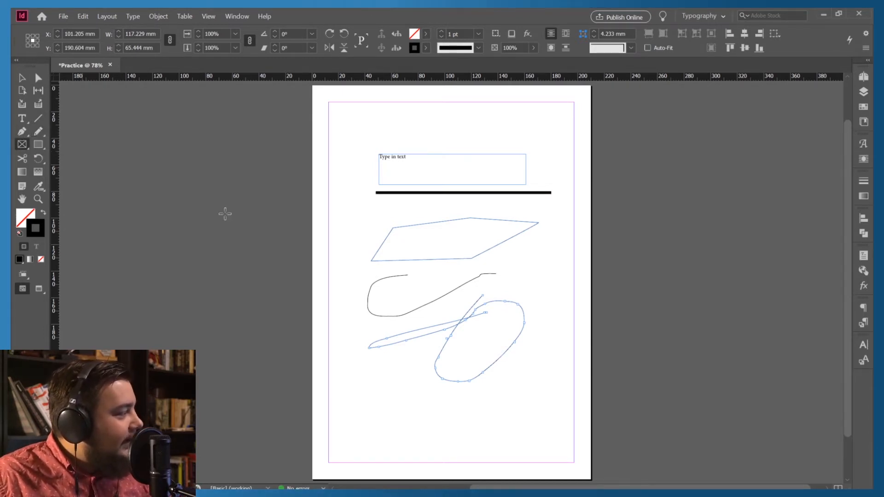
pyautogui.moveTo(349, 109); pyautogui.dragTo(505, 141)
pyautogui.moveTo(534, 264); pyautogui.dragTo(566, 317)
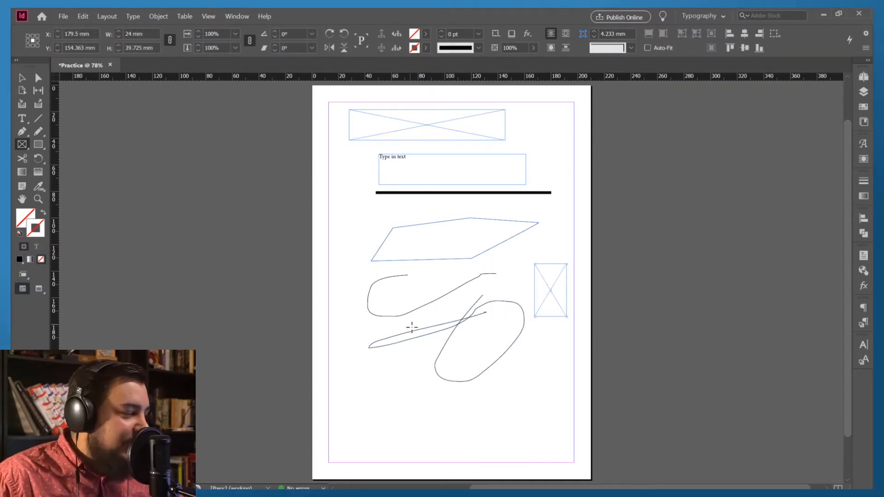
pyautogui.moveTo(384, 377); pyautogui.dragTo(458, 403)
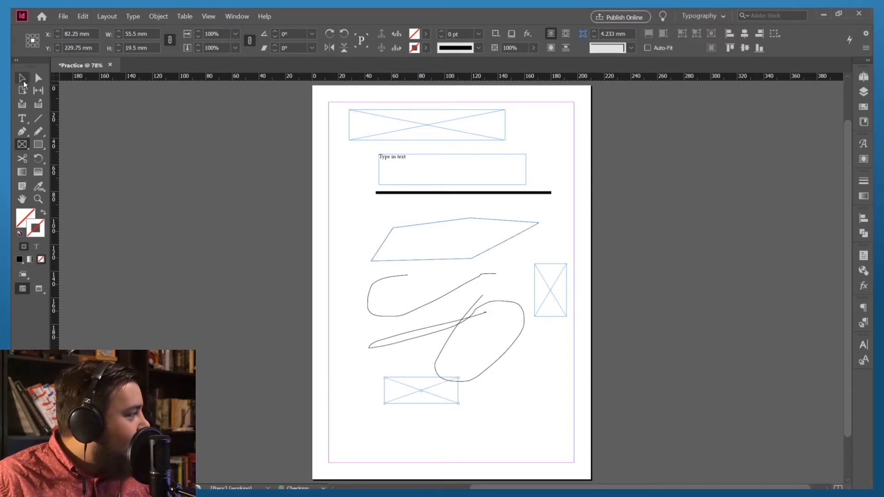
# Delete all objects from the page.
pyautogui.click(22, 77)
pyautogui.scroll(2, 569, 421)
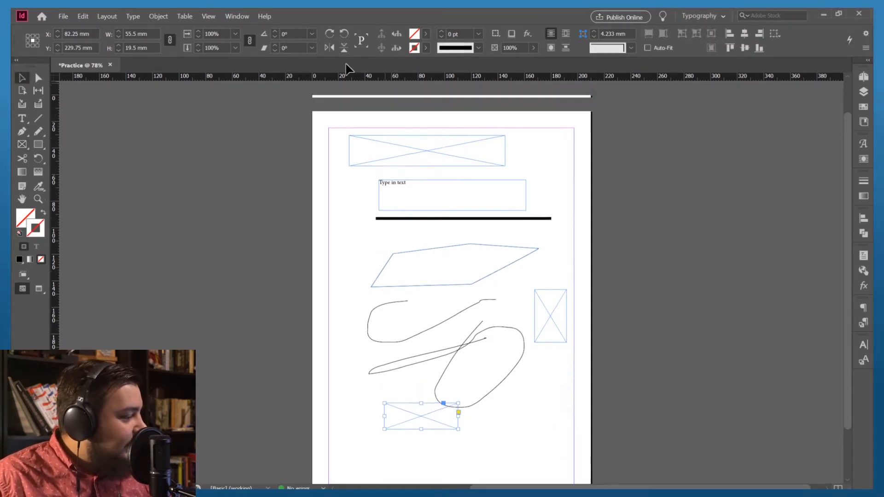
pyautogui.hotkey('ctrl', 'a')
pyautogui.press('Delete')
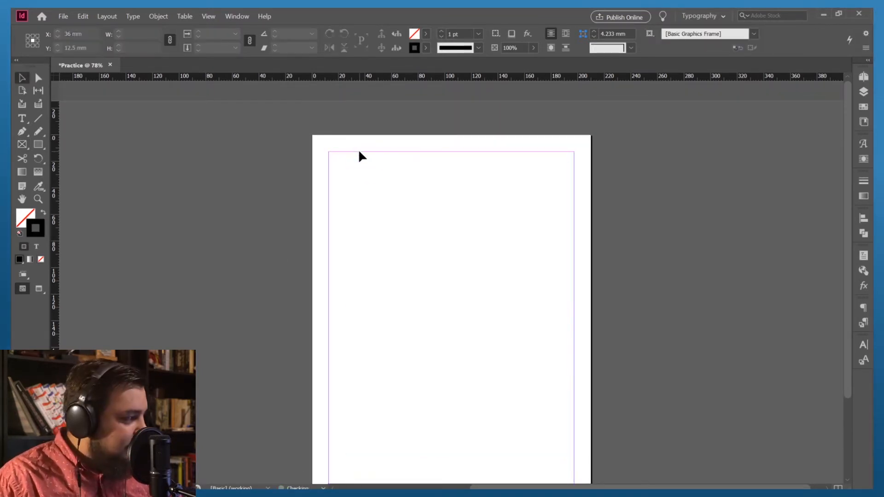
pyautogui.scroll(-1, 338, 176)
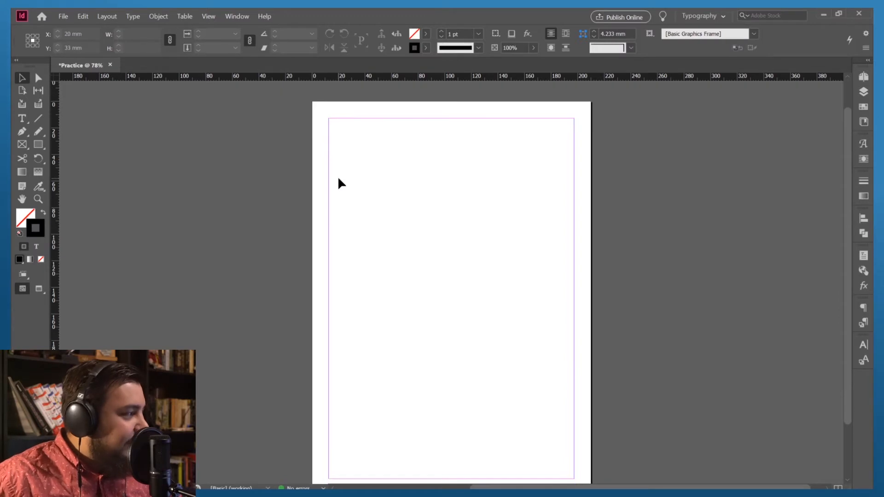
# Draw five rectangular placeholder frames as a two-column page layout, two in the left column and three, including a thin strip, in the right.
pyautogui.click(28, 144)
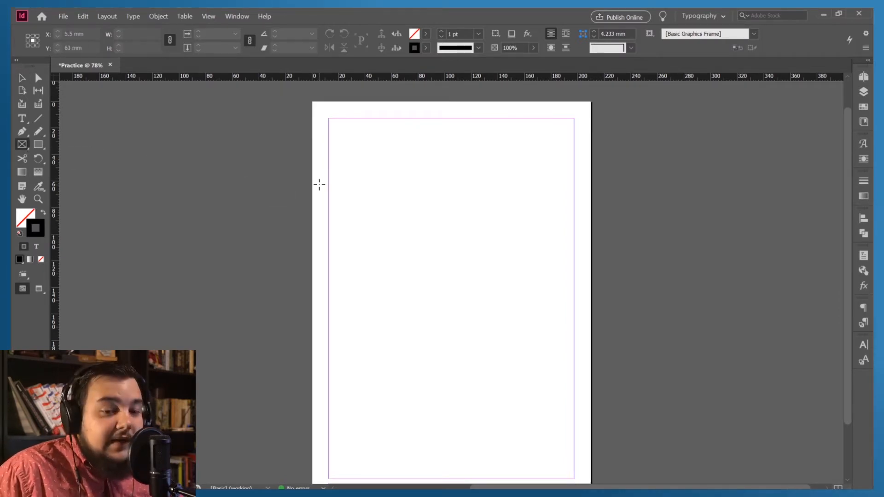
pyautogui.scroll(-1, 405, 155)
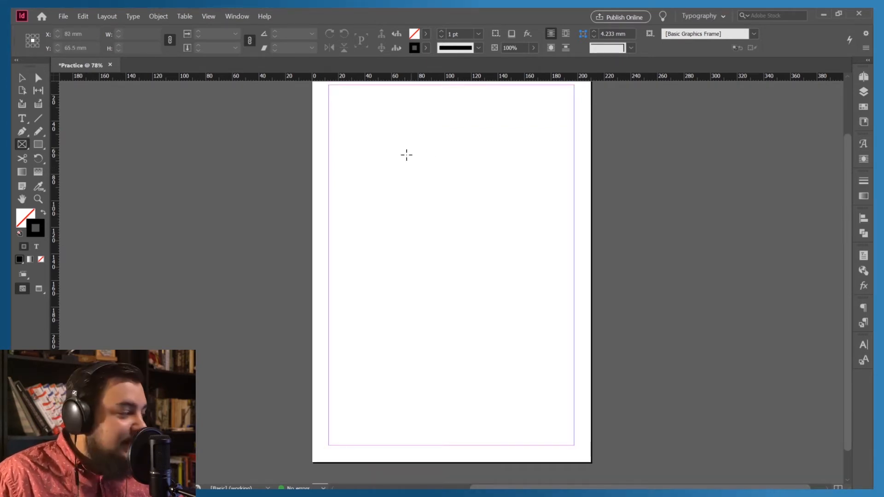
pyautogui.moveTo(333, 91); pyautogui.dragTo(451, 148)
pyautogui.moveTo(459, 94); pyautogui.dragTo(564, 256)
pyautogui.moveTo(445, 168)
pyautogui.mouseDown()
pyautogui.moveTo(354, 178)
pyautogui.moveTo(348, 359)
pyautogui.moveTo(335, 363)
pyautogui.mouseUp()
pyautogui.moveTo(465, 275); pyautogui.dragTo(565, 281)
pyautogui.moveTo(468, 295)
pyautogui.mouseDown()
pyautogui.moveTo(512, 404)
pyautogui.moveTo(561, 411)
pyautogui.mouseUp()
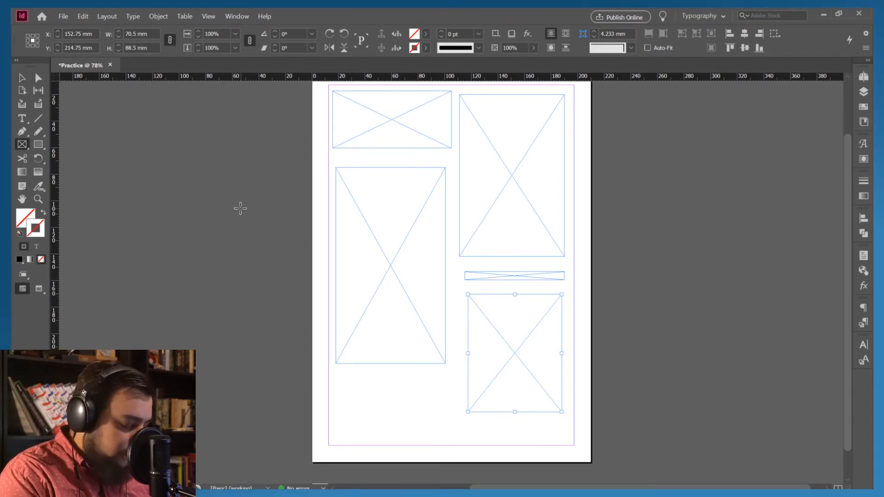
# Preview the layout without frame edges and guides, and return to the normal view.
pyautogui.press('w')
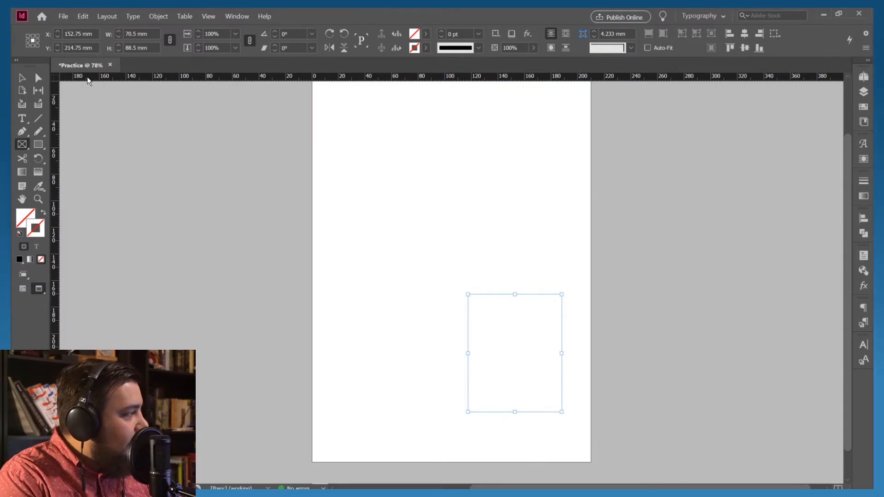
pyautogui.click(22, 78)
pyautogui.click(151, 123)
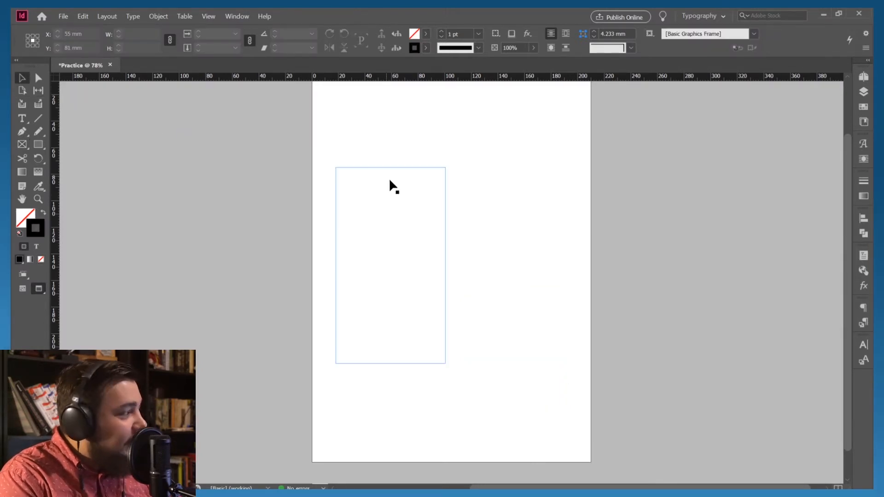
pyautogui.press('w')
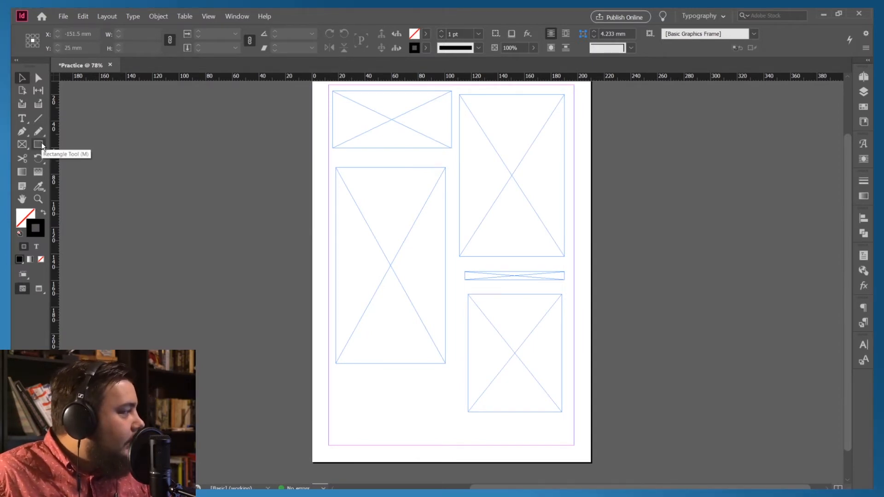
# Undo the placeholder frames except the first one in the page's upper-left corner.
pyautogui.hotkey('ctrl', 'z')
pyautogui.hotkey('ctrl', 'z')
pyautogui.hotkey('ctrl', 'z')
pyautogui.hotkey('ctrl', 'z')
pyautogui.hotkey('ctrl', 'z')
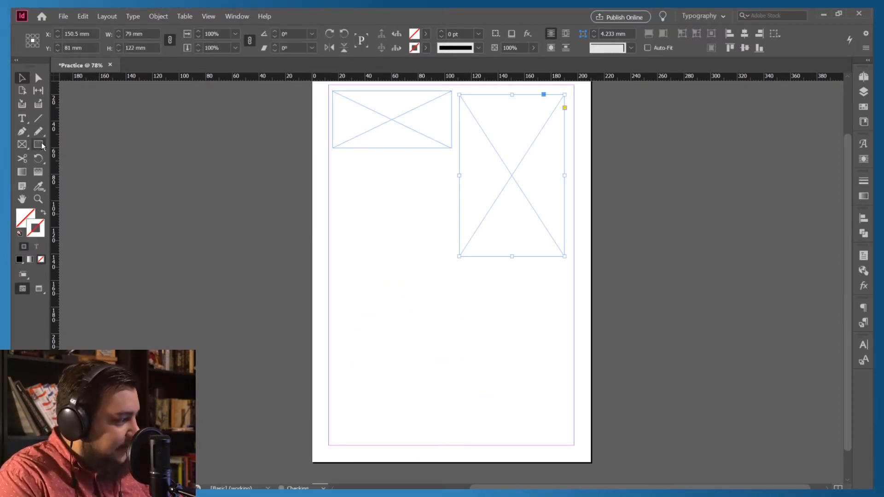
# Fill the remaining placeholder frame in the page's upper-left corner with the [Registration] swatch.
pyautogui.click(41, 145)
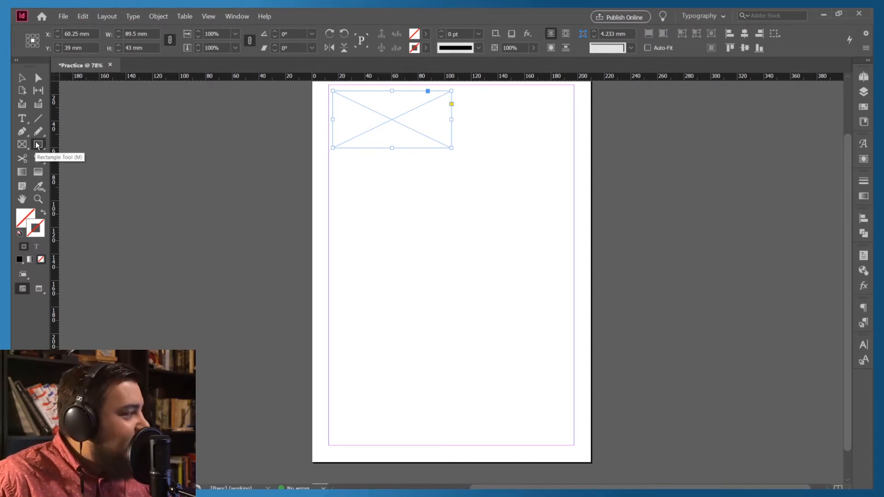
pyautogui.click(38, 145)
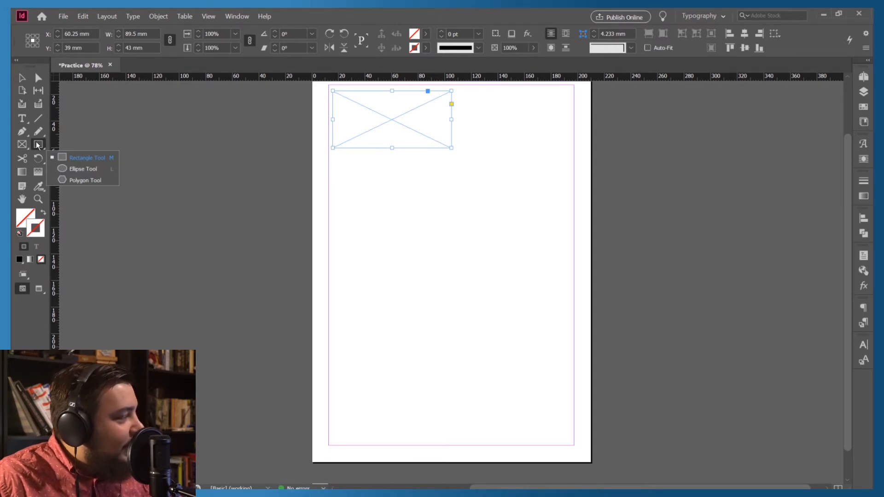
pyautogui.click(23, 145)
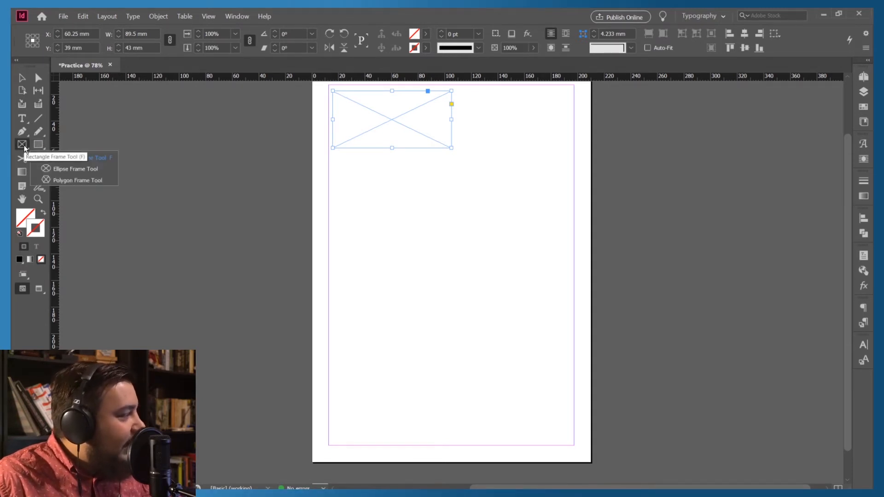
pyautogui.click(39, 145)
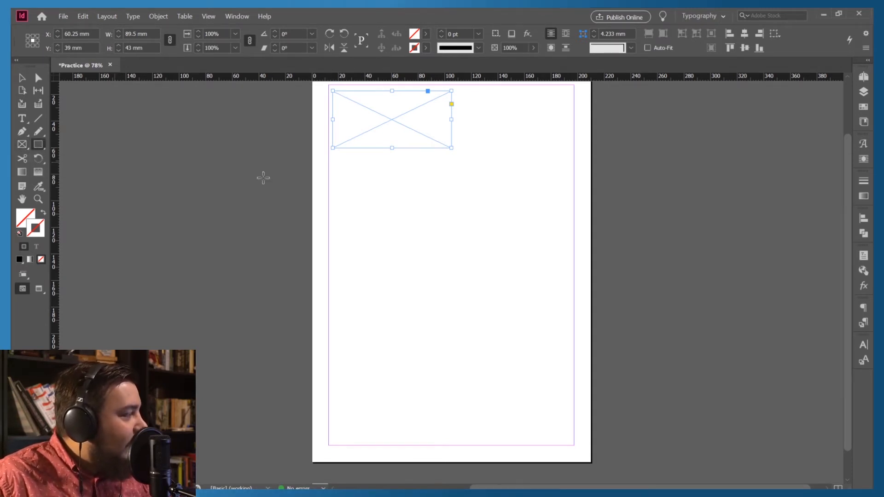
pyautogui.click(425, 34)
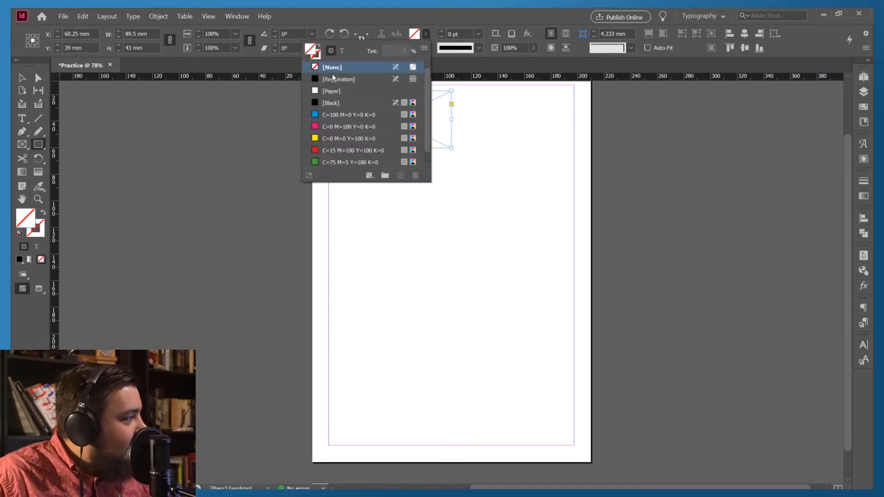
pyautogui.click(346, 79)
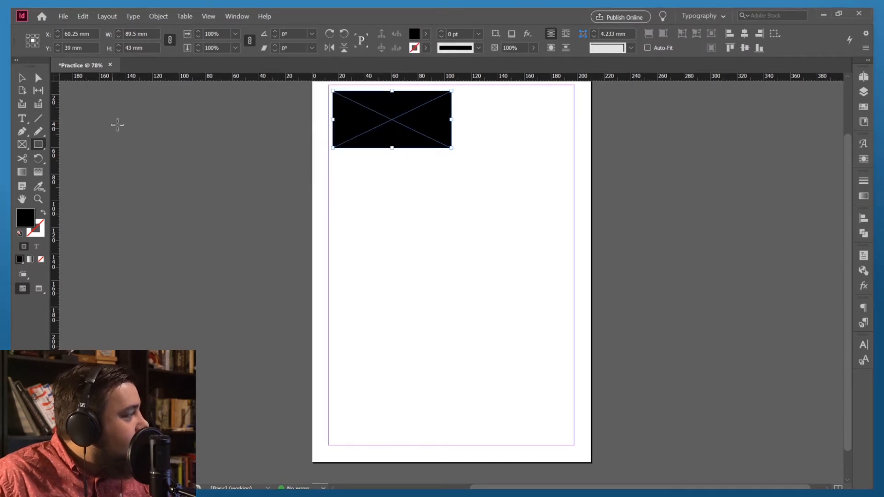
# Draw a rectangle about 115 by 69 mm below the black frame and fill it with the [Registration] swatch.
pyautogui.moveTo(388, 169); pyautogui.dragTo(541, 261)
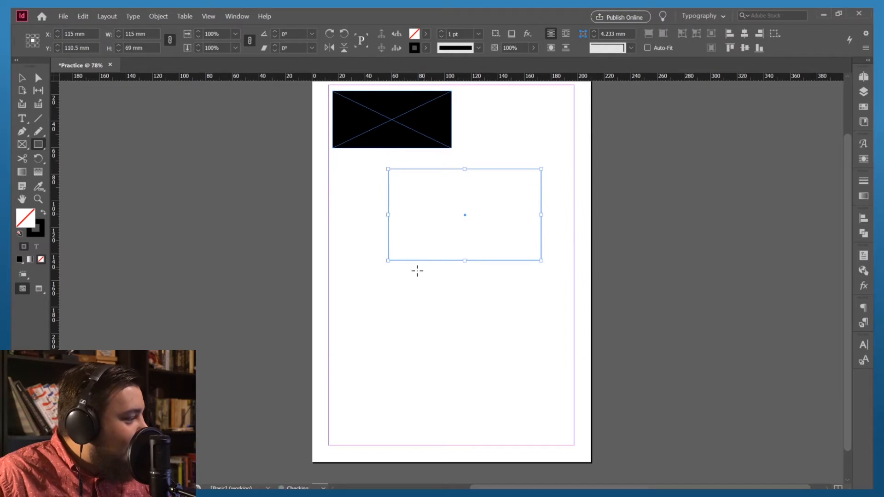
pyautogui.click(425, 34)
pyautogui.click(339, 79)
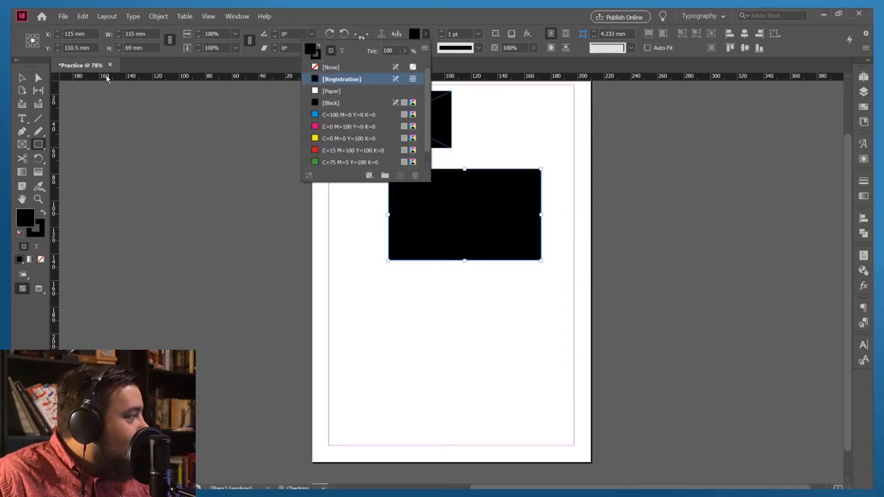
# Delete the black placeholder frame in the page's upper-left corner and switch the page to preview mode.
pyautogui.click(21, 79)
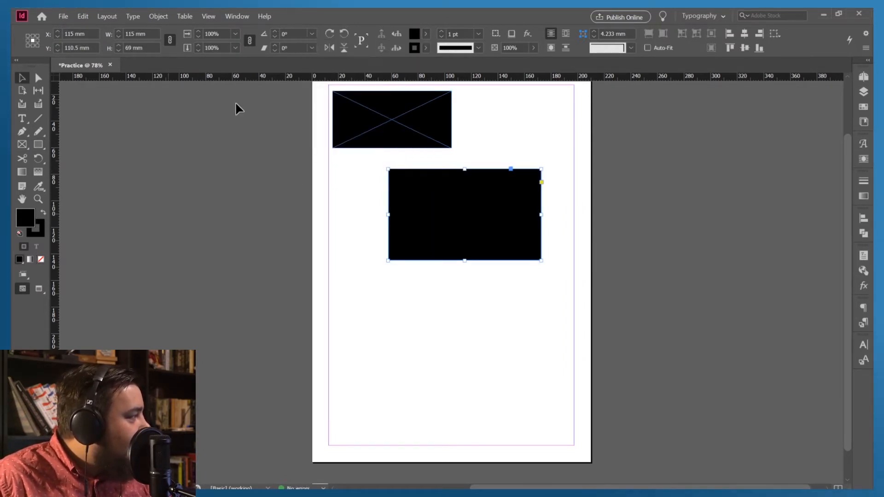
pyautogui.click(360, 134)
pyautogui.press('Delete')
pyautogui.click(384, 124)
pyautogui.press('w')
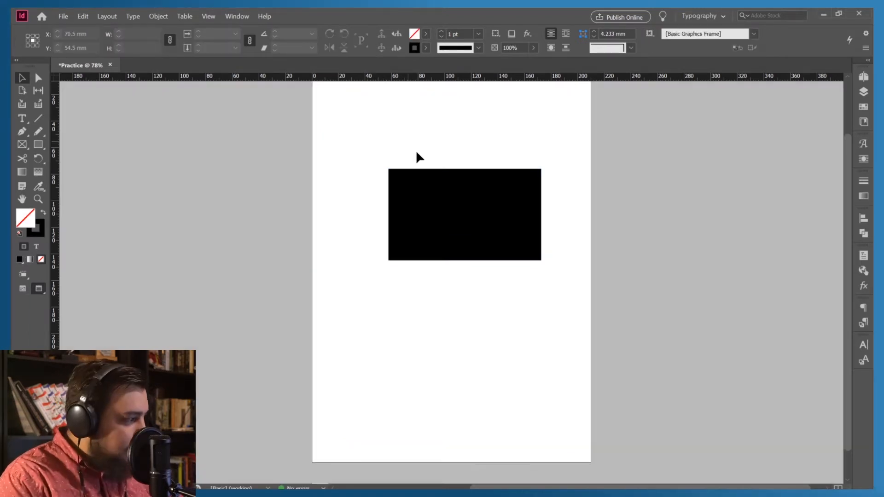
# Draw three blue-filled rectangles: one just below the black rectangle, one about 101 by 23 mm farther down, one about 76.5 by 30 mm overlapping its top edge.
pyautogui.click(38, 144)
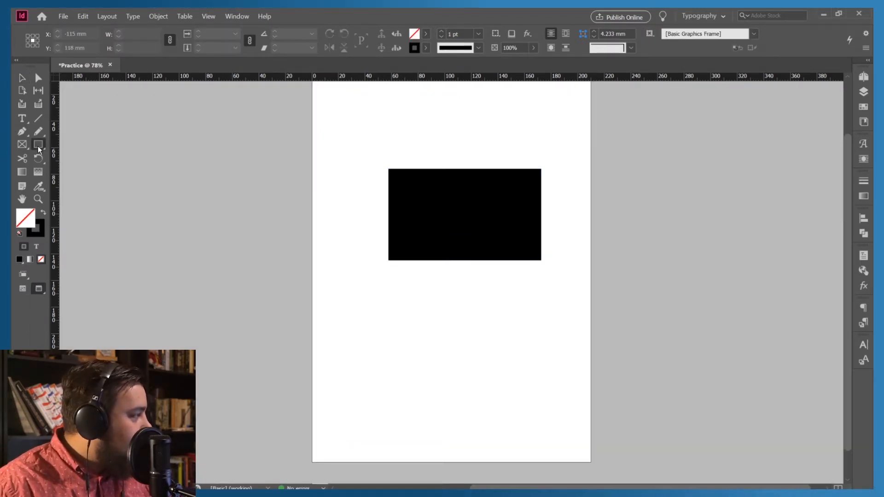
pyautogui.doubleClick(27, 216)
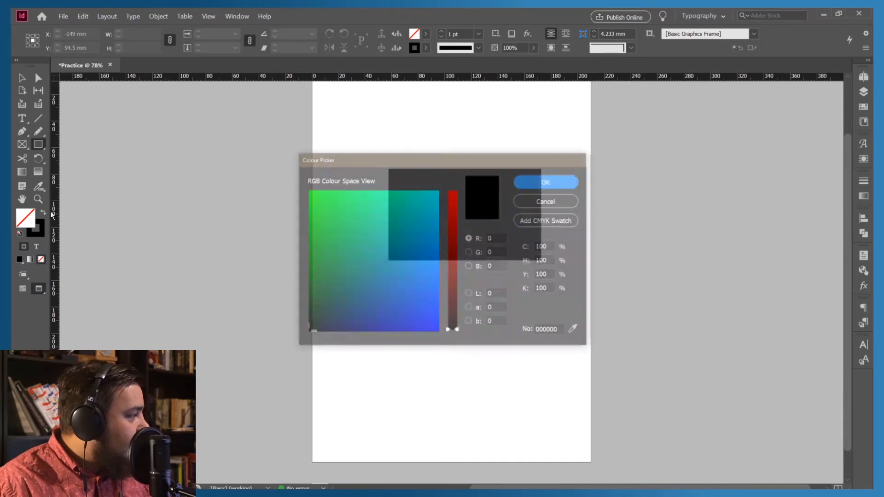
pyautogui.click(396, 259)
pyautogui.click(561, 181)
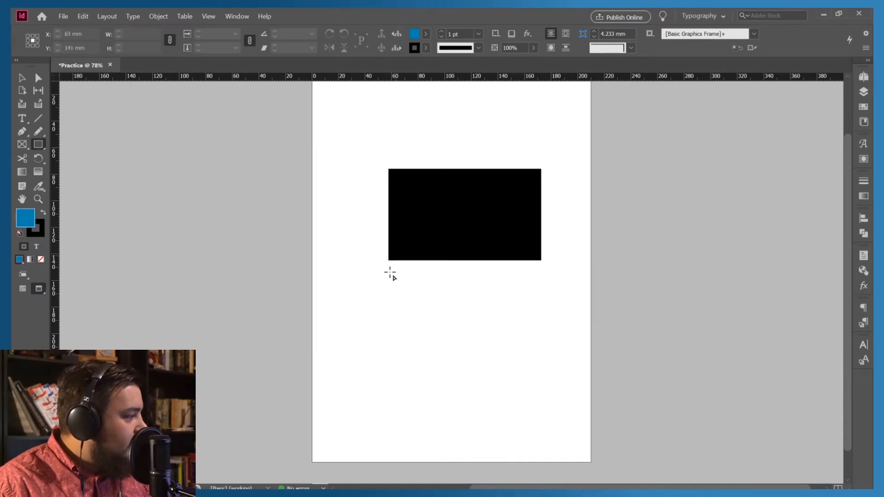
pyautogui.moveTo(377, 285); pyautogui.dragTo(495, 330)
pyautogui.moveTo(424, 359); pyautogui.dragTo(558, 389)
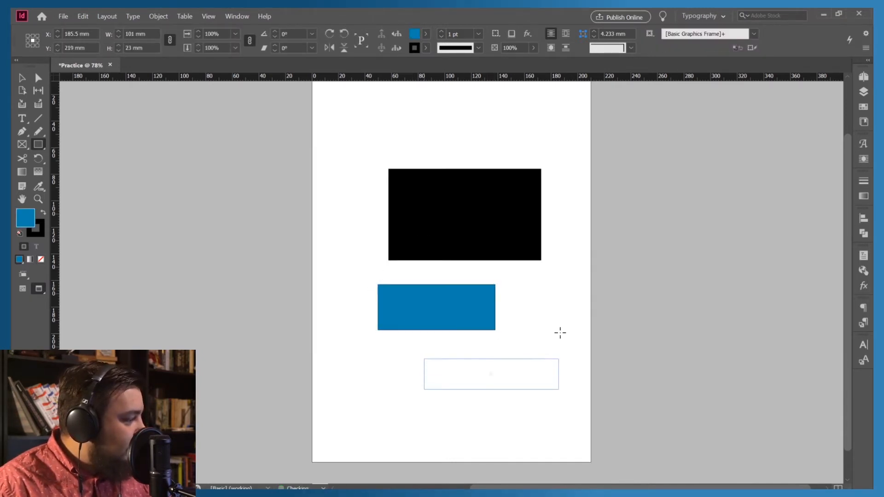
pyautogui.moveTo(447, 136); pyautogui.dragTo(548, 175)
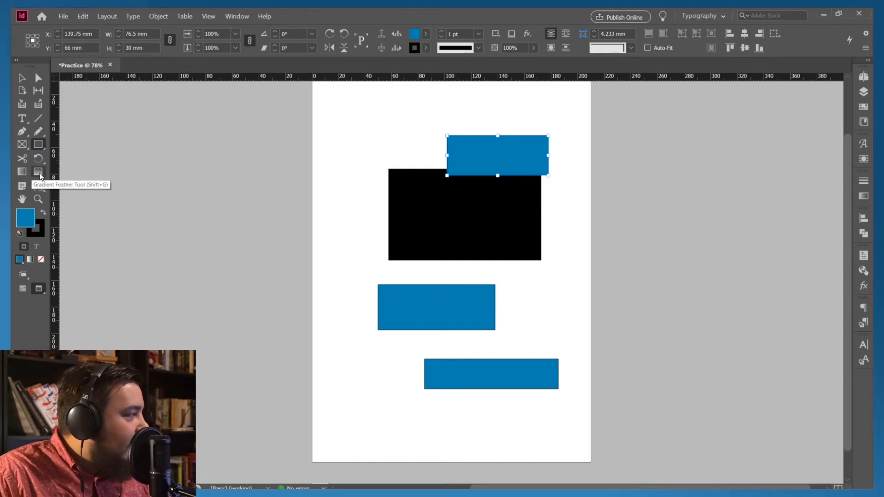
# Pan across the page with the Hand tool, examine the uppermost blue rectangle at 600% zoom, and fit the page in the window.
pyautogui.click(22, 198)
pyautogui.moveTo(337, 197); pyautogui.dragTo(448, 194)
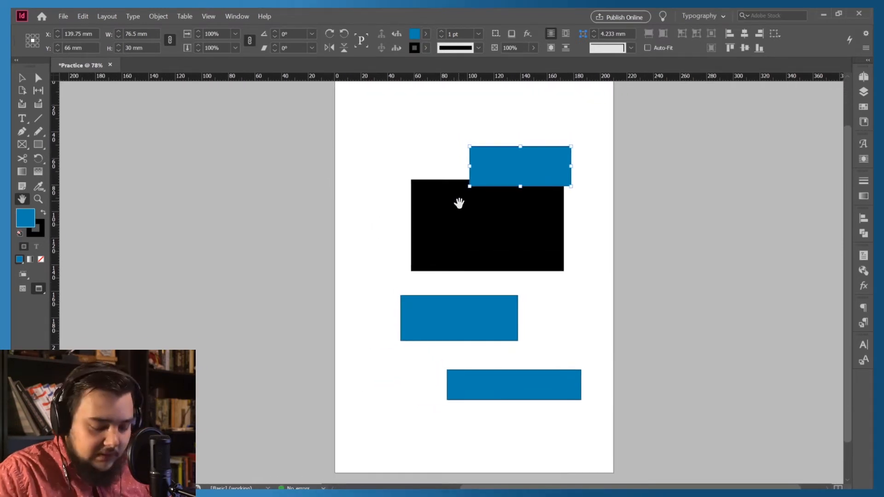
pyautogui.hotkey('ctrl', '=')
pyautogui.hotkey('ctrl', '=')
pyautogui.hotkey('ctrl', '=')
pyautogui.hotkey('ctrl', '=')
pyautogui.hotkey('ctrl', '=')
pyautogui.hotkey('ctrl', '=')
pyautogui.hotkey('ctrl', '=')
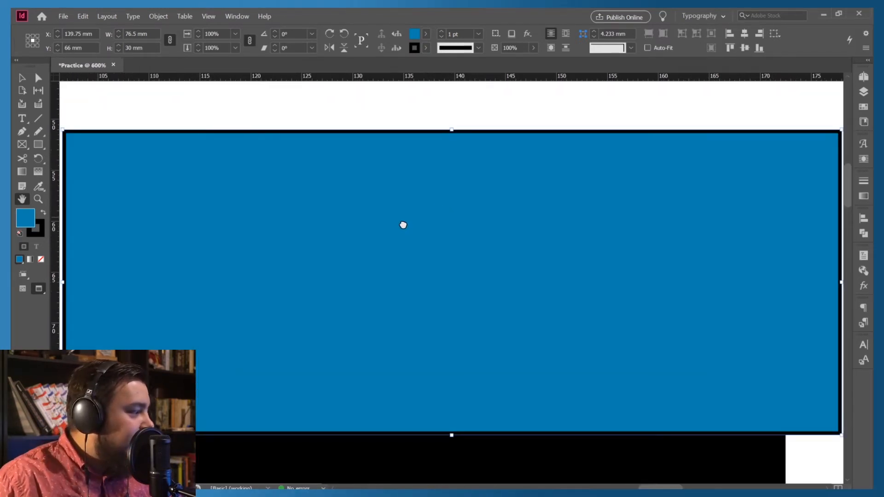
pyautogui.moveTo(340, 300); pyautogui.dragTo(513, 175)
pyautogui.moveTo(329, 402); pyautogui.dragTo(438, 245)
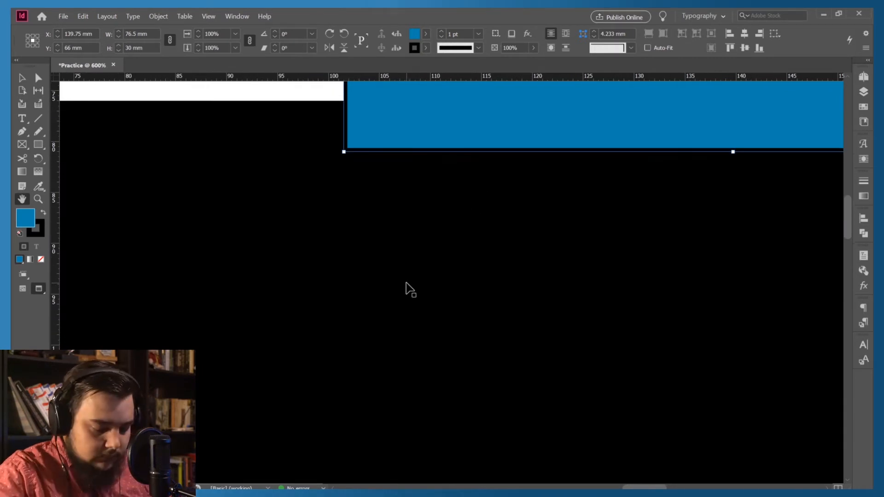
pyautogui.hotkey('ctrl', '0')
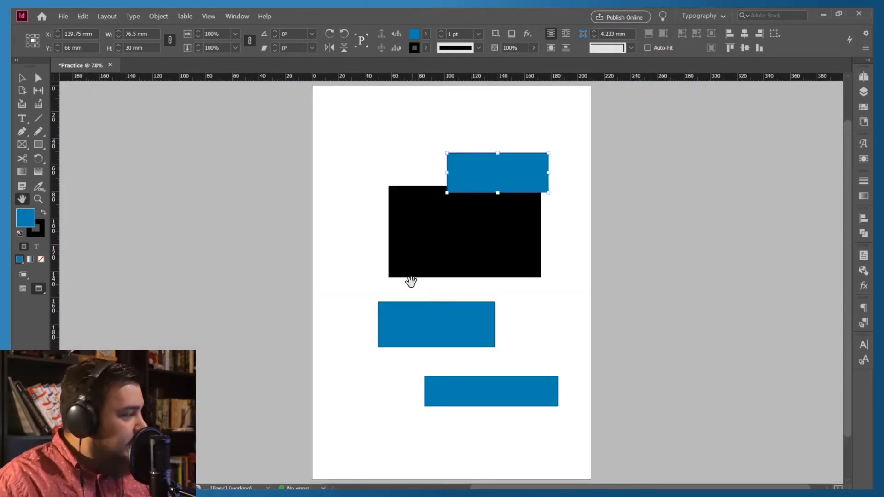
# View the page at 100% zoom with the Zoom tool active, and zoom back out to 75%.
pyautogui.click(39, 198)
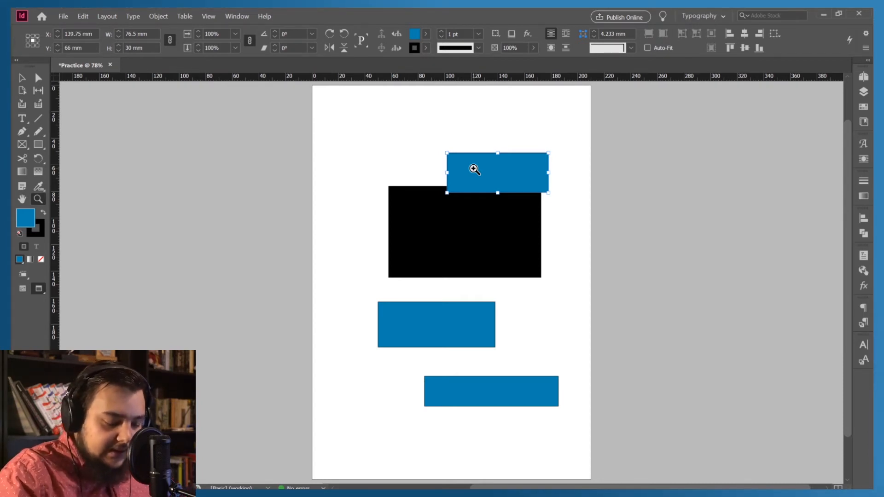
pyautogui.hotkey('ctrl', '4')
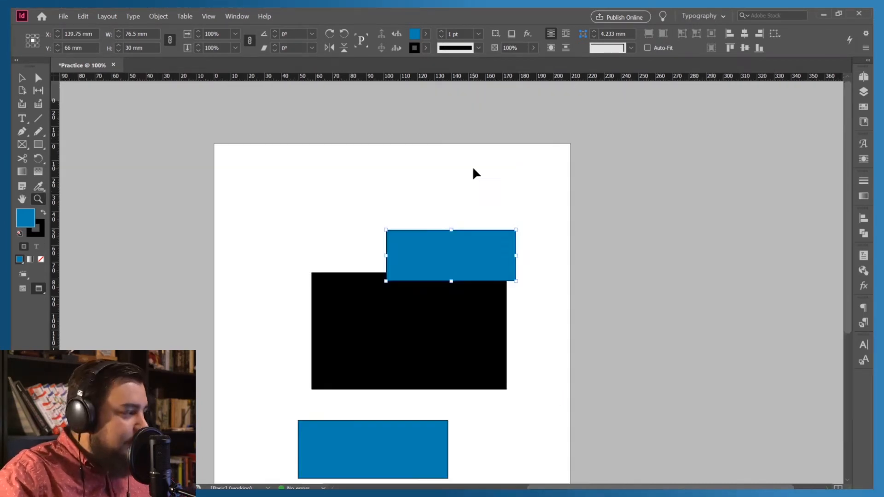
pyautogui.hotkey('ctrl', '0')
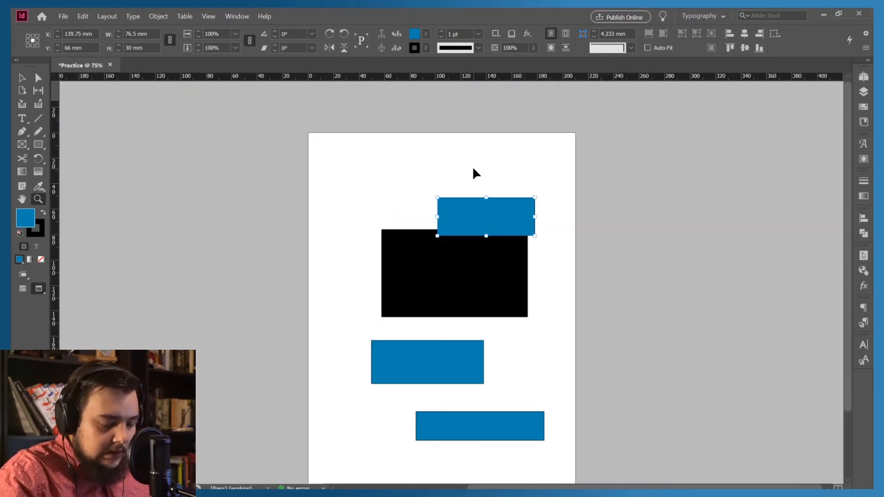
# Examine the uppermost blue rectangle at 300% zoom and fit the whole page in the window.
pyautogui.hotkey('ctrl', '=')
pyautogui.hotkey('ctrl', '=')
pyautogui.hotkey('ctrl', '=')
pyautogui.hotkey('ctrl', '=')
pyautogui.hotkey('ctrl', '=')
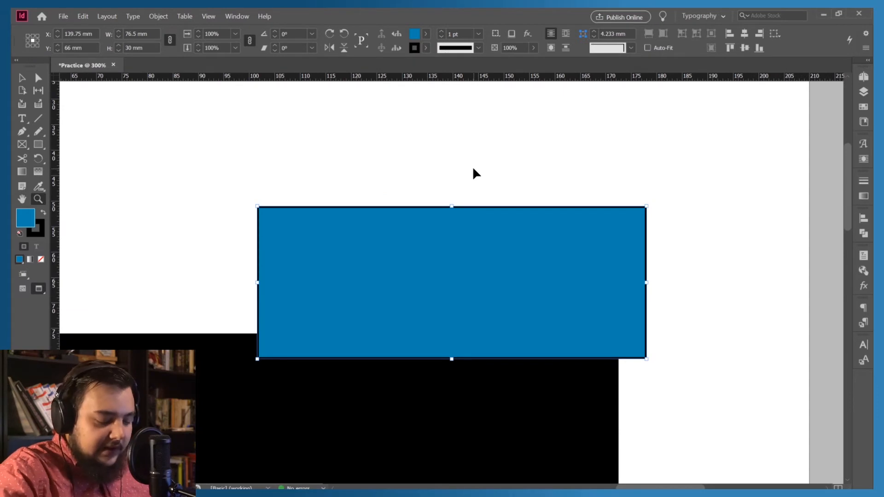
pyautogui.hotkey('ctrl', '0')
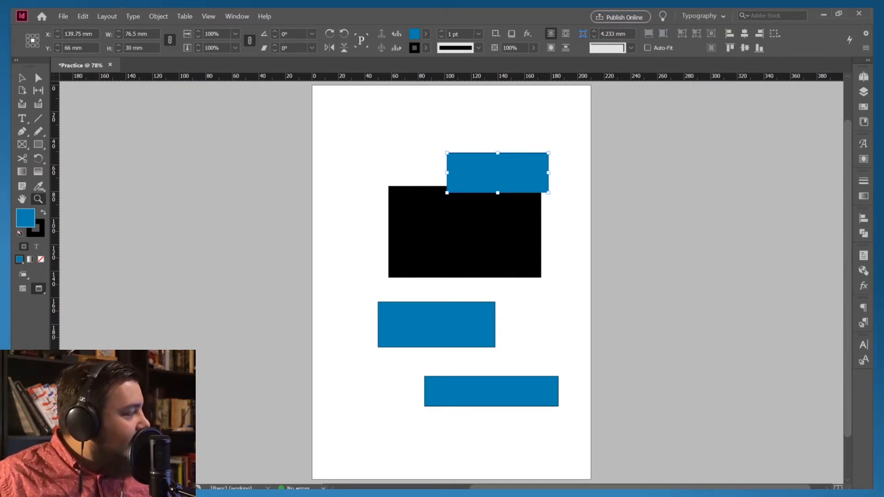
# Add a small text frame reading "text" near the page's upper-left corner and deselect it.
pyautogui.click(43, 229)
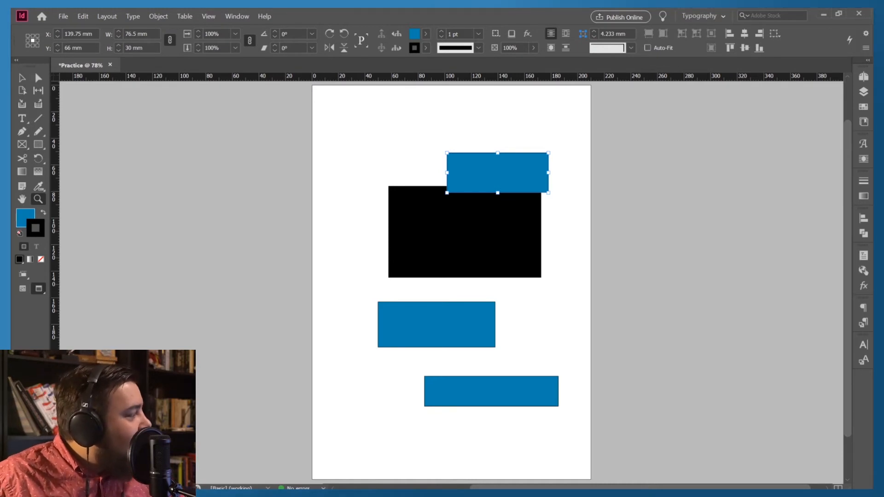
pyautogui.click(23, 79)
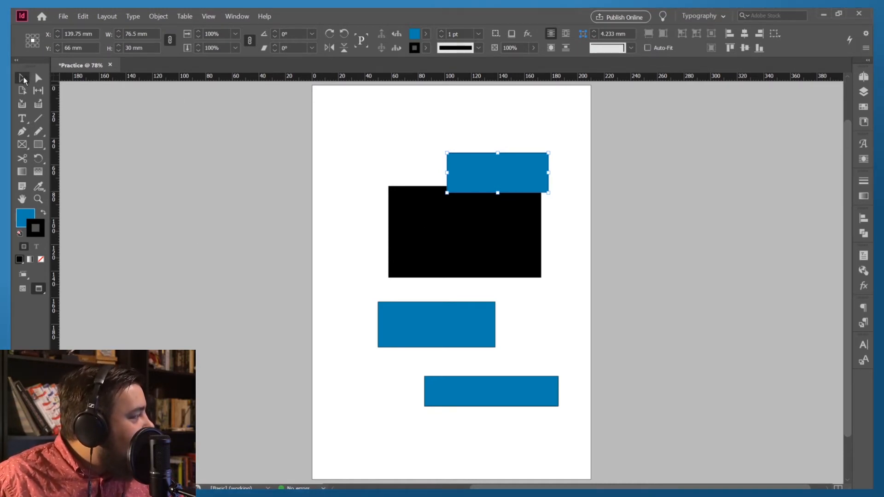
pyautogui.click(21, 119)
pyautogui.moveTo(346, 114); pyautogui.dragTo(353, 121)
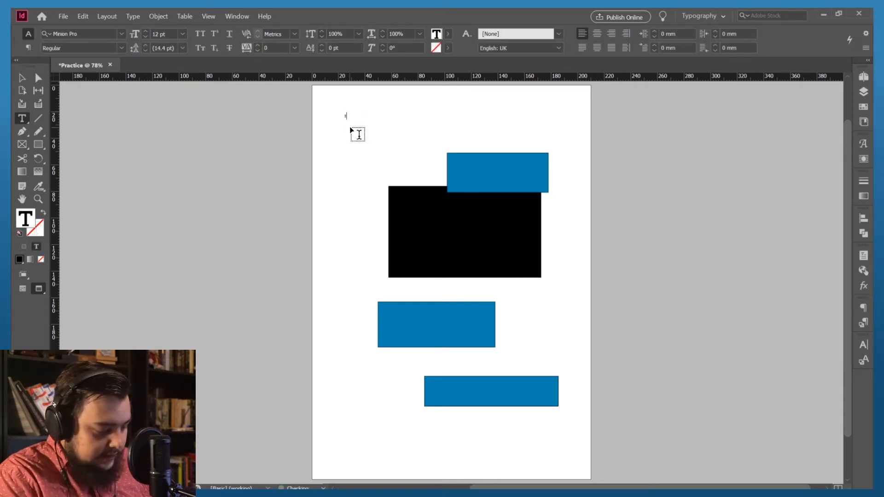
pyautogui.click(22, 78)
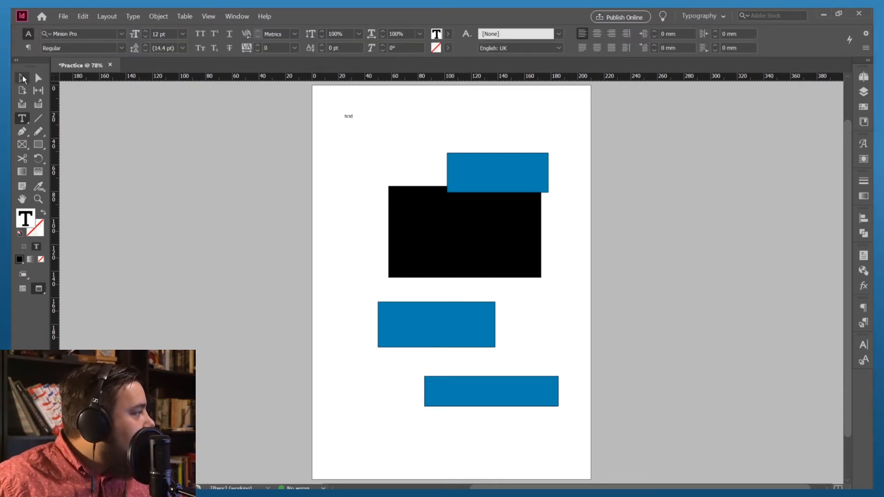
pyautogui.click(325, 136)
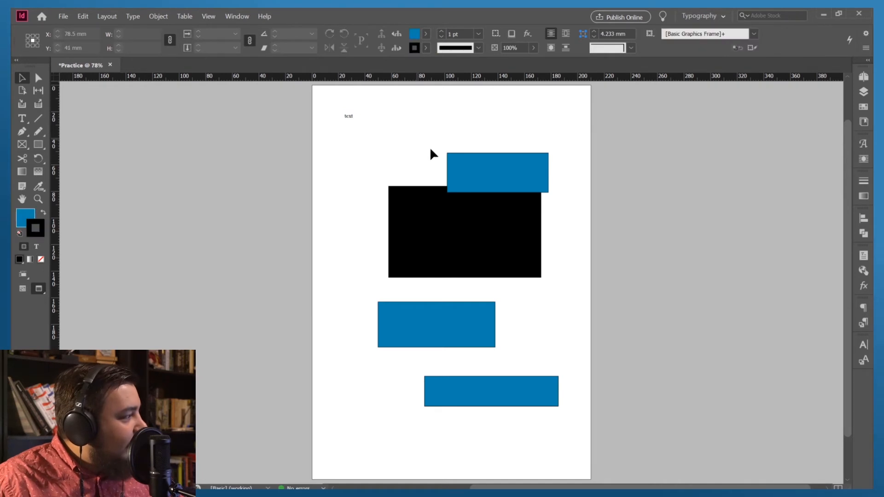
# Set the uppermost blue rectangle to X 146 mm and 85 mm width with proportional height, rotated 7° and sheared 9°.
pyautogui.click(471, 166)
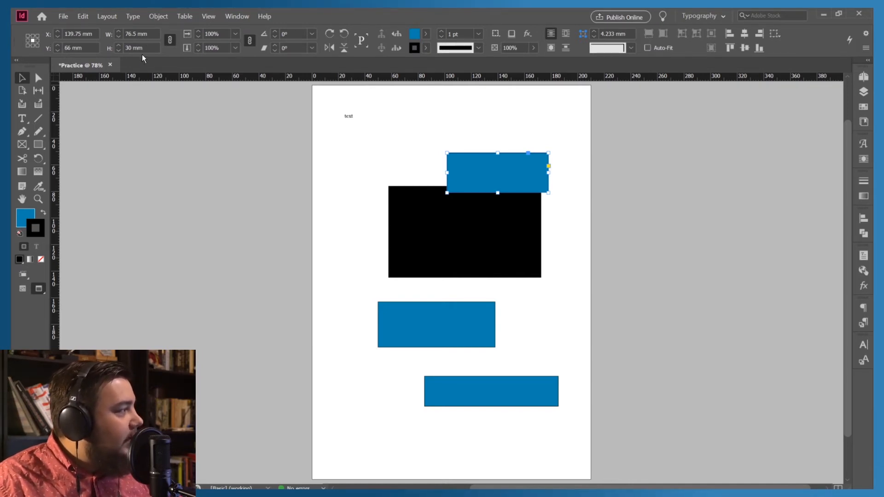
pyautogui.moveTo(57, 31); pyautogui.dragTo(57, 29)
pyautogui.moveTo(117, 31); pyautogui.dragTo(117, 32)
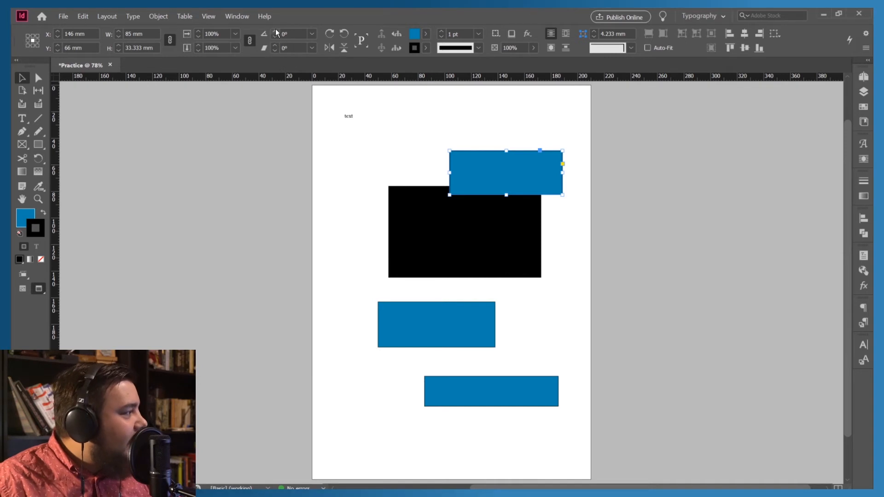
pyautogui.moveTo(275, 31); pyautogui.dragTo(272, 45)
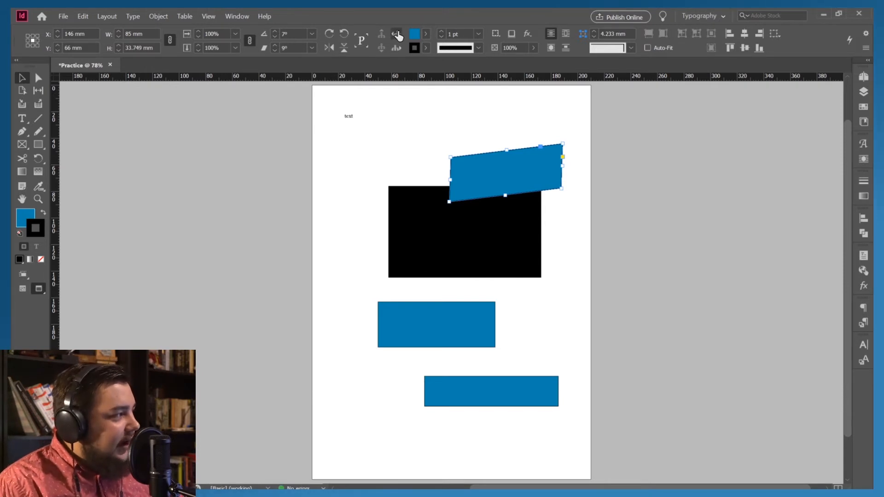
# Fill the slanted rectangle with C=0 M=100 Y=0 K=0 and give it a 10 pt black double-line stroke, thin outside and thick inside.
pyautogui.click(425, 34)
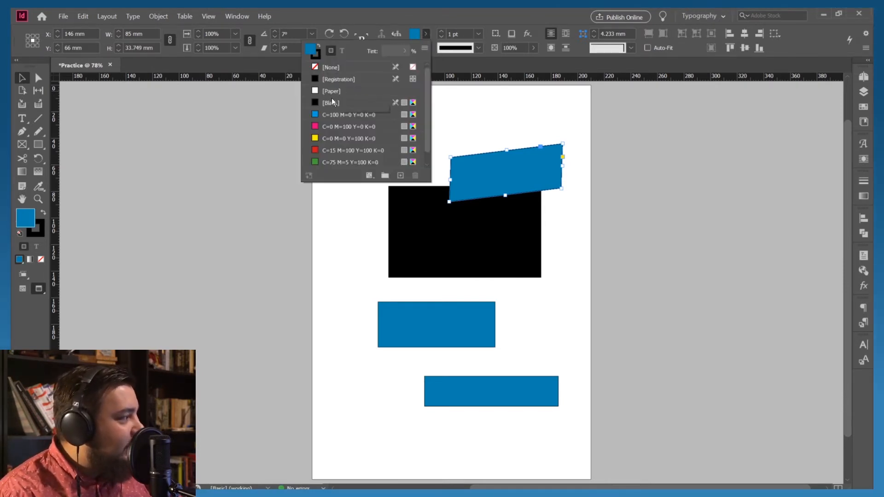
pyautogui.click(335, 126)
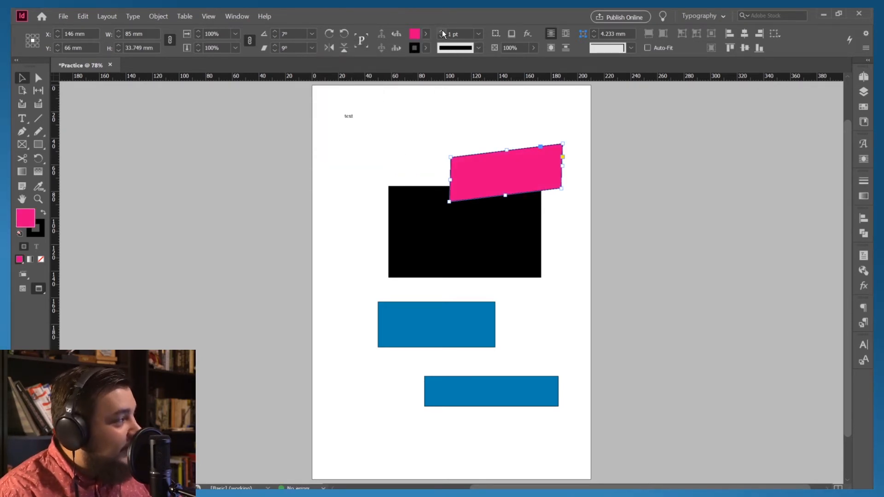
pyautogui.click(441, 31)
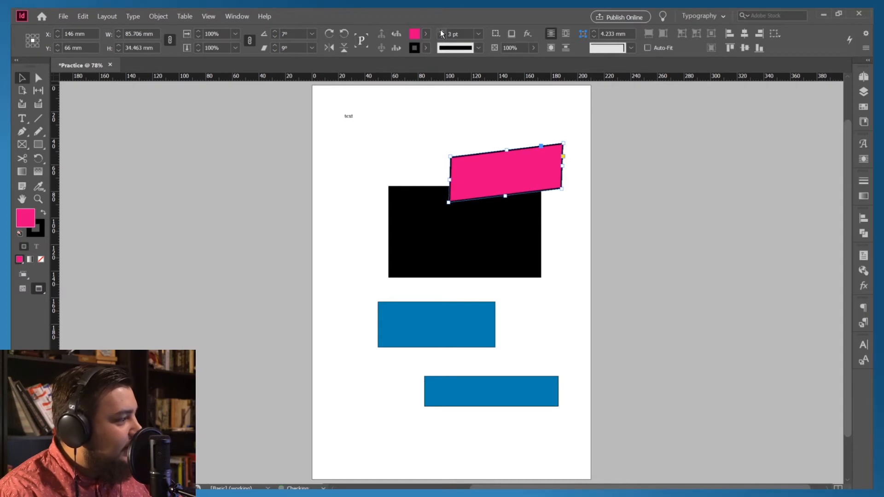
pyautogui.click(441, 32)
pyautogui.click(441, 31)
pyautogui.click(441, 31)
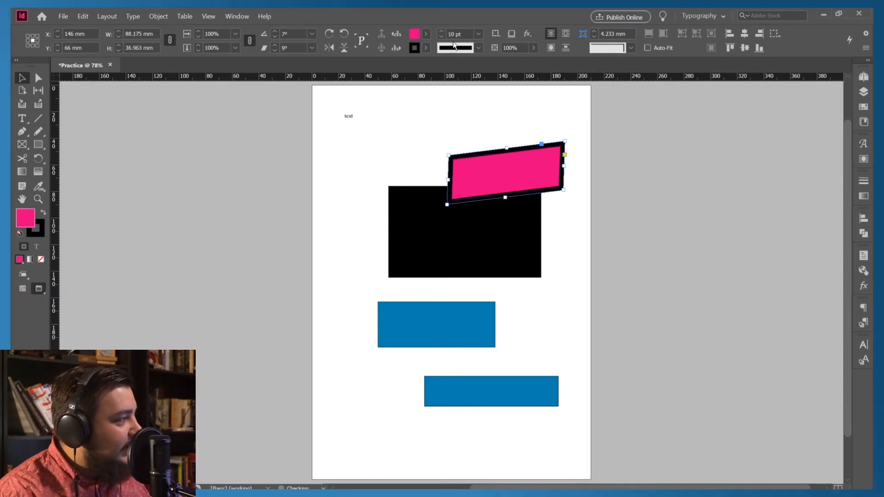
pyautogui.click(480, 48)
pyautogui.click(460, 69)
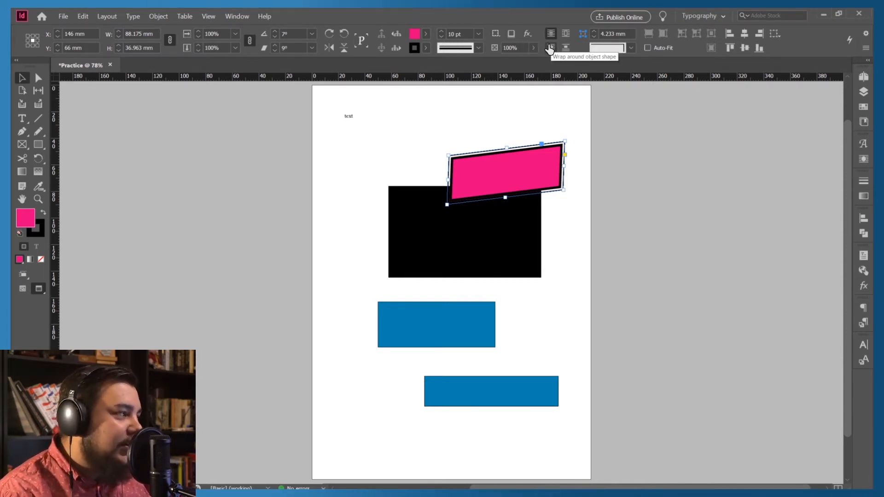
# Make text wrap around the magenta rectangle's bounding box.
pyautogui.click(565, 35)
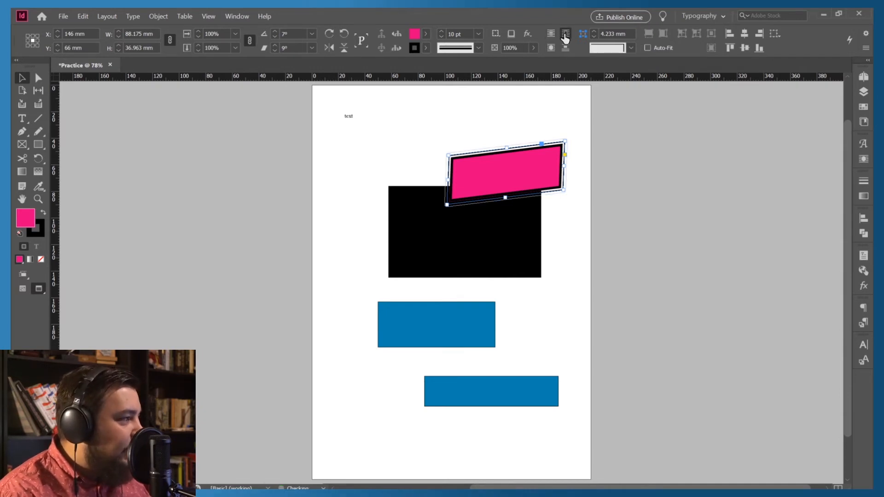
pyautogui.click(554, 35)
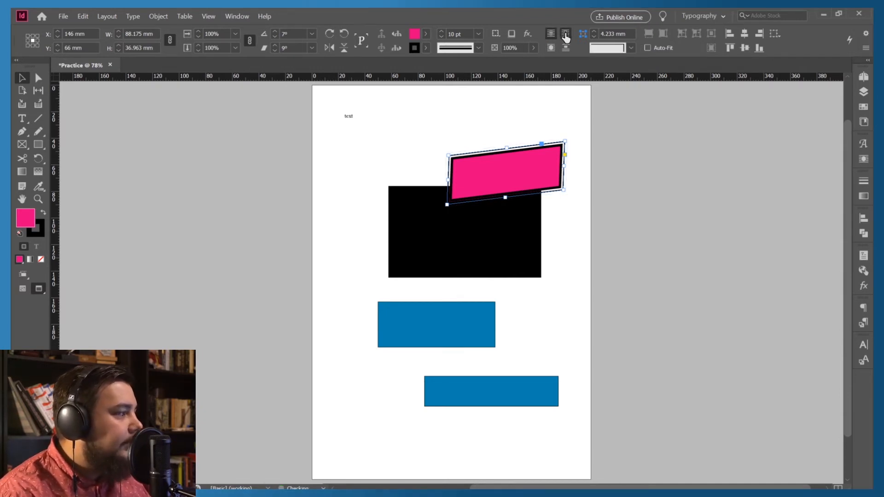
pyautogui.click(565, 34)
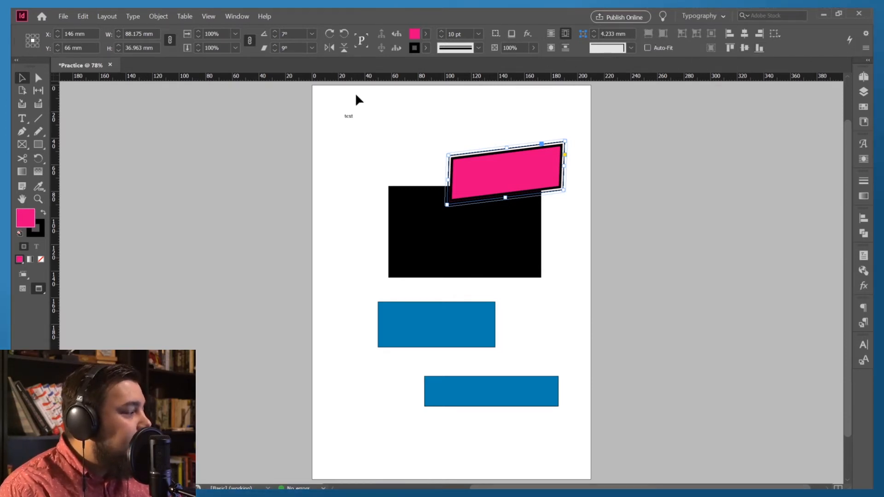
# Select the word "text" inside its frame and display the document's page overview.
pyautogui.doubleClick(350, 116)
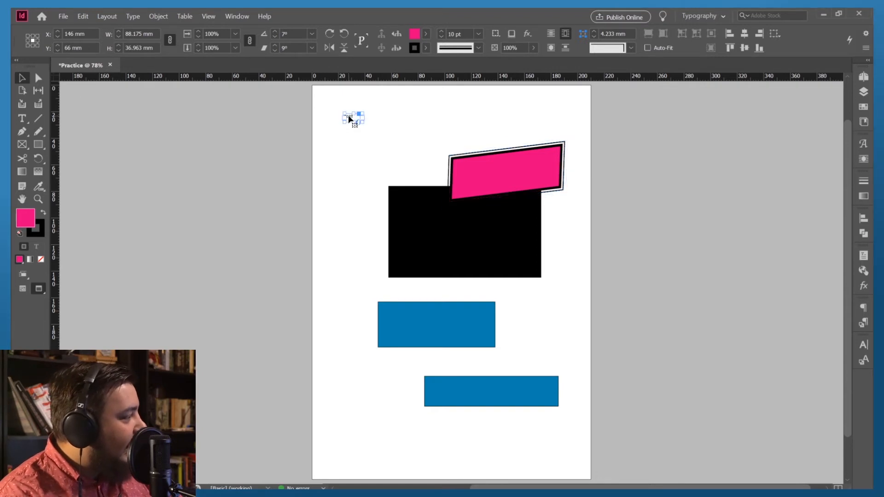
pyautogui.moveTo(353, 117); pyautogui.dragTo(331, 117)
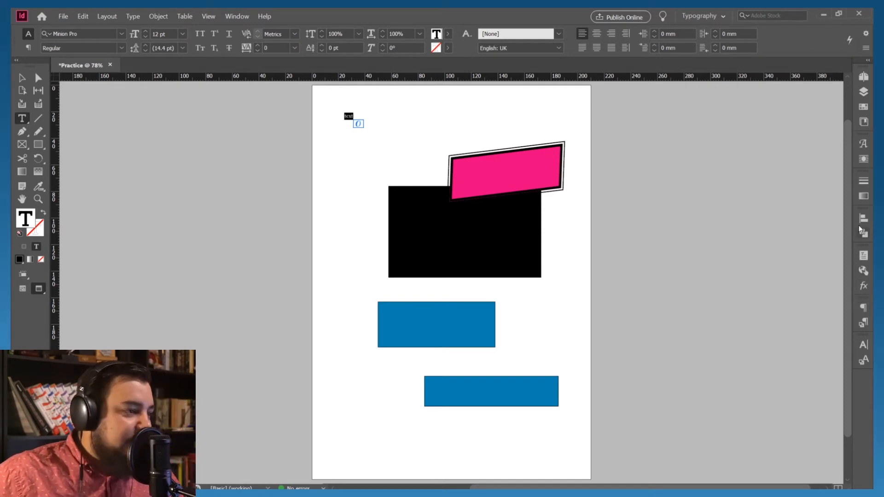
pyautogui.click(864, 77)
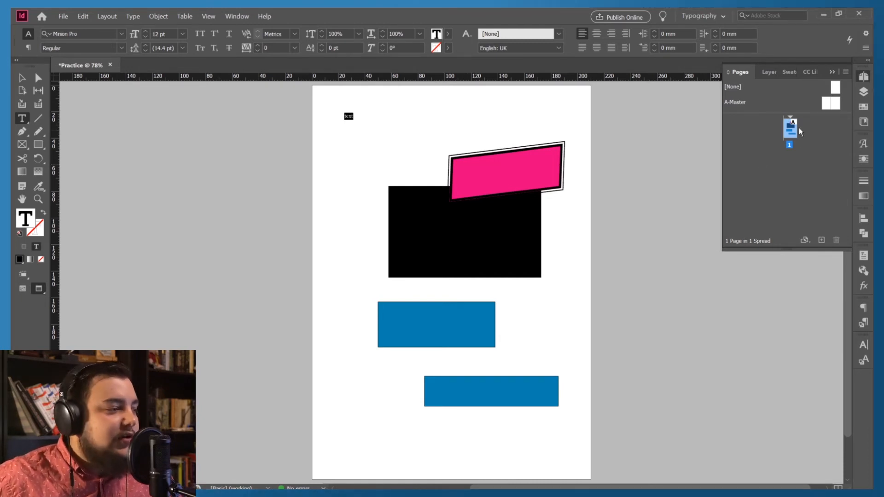
# Move the black rectangle above all other objects in Layer 1's stacking order.
pyautogui.click(863, 92)
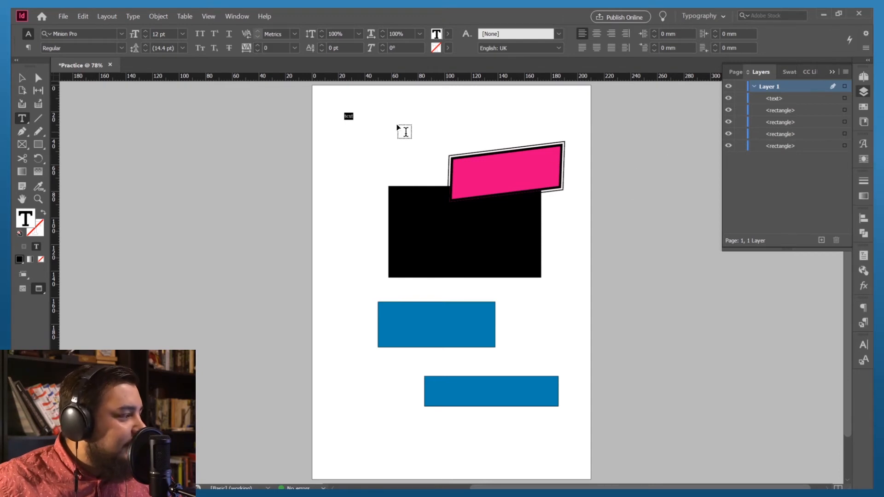
pyautogui.click(21, 78)
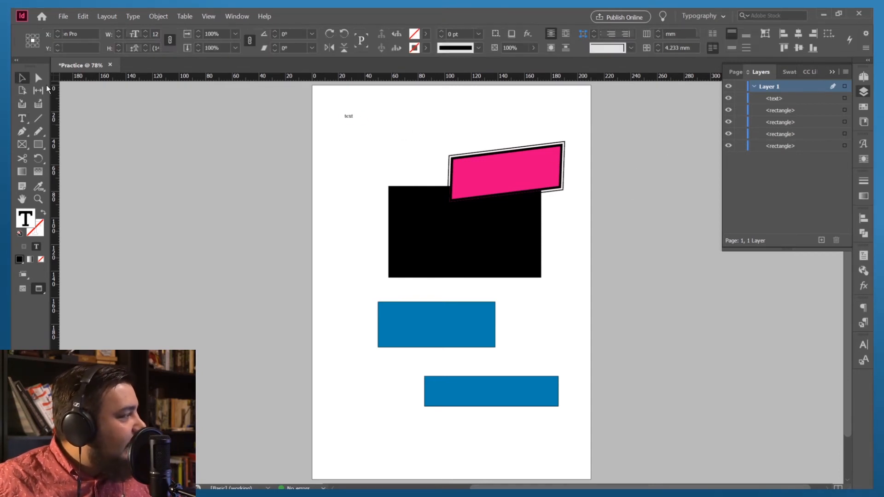
pyautogui.click(431, 237)
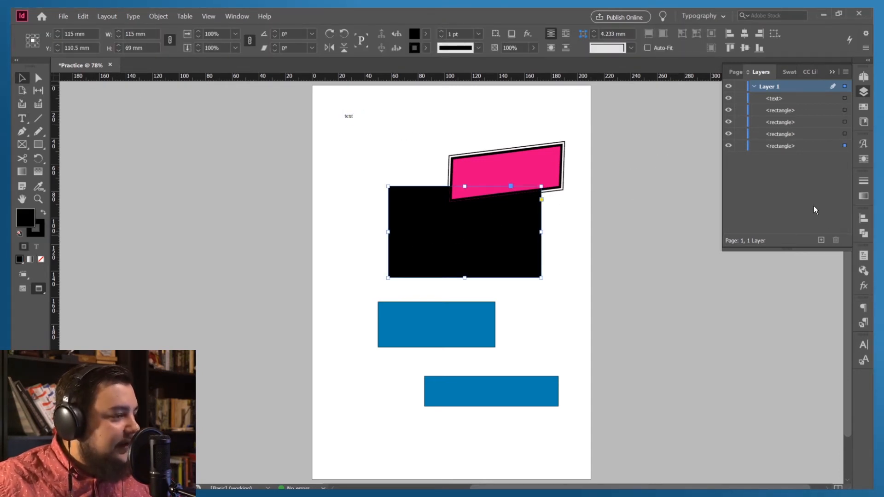
pyautogui.moveTo(780, 149); pyautogui.dragTo(774, 96)
pyautogui.click(577, 229)
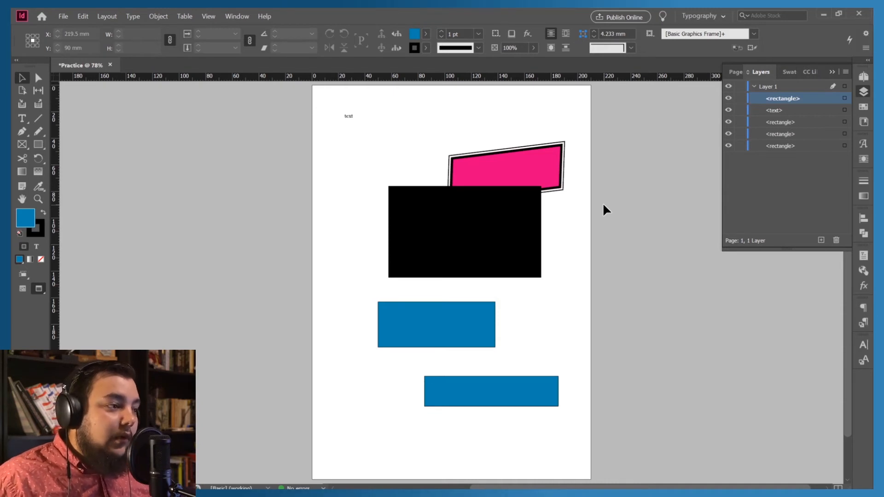
# Look through the Swatches, CC Libraries, Glyphs, Text Wrap and Stroke options.
pyautogui.click(864, 108)
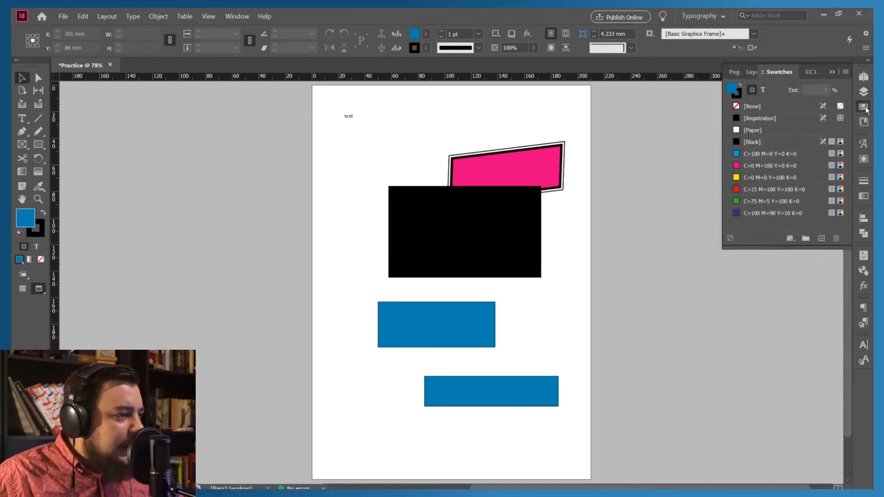
pyautogui.click(865, 123)
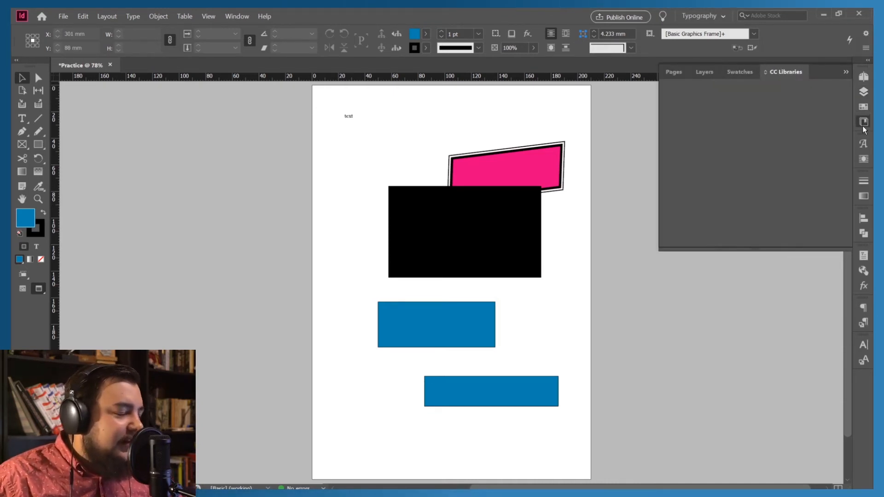
pyautogui.click(863, 108)
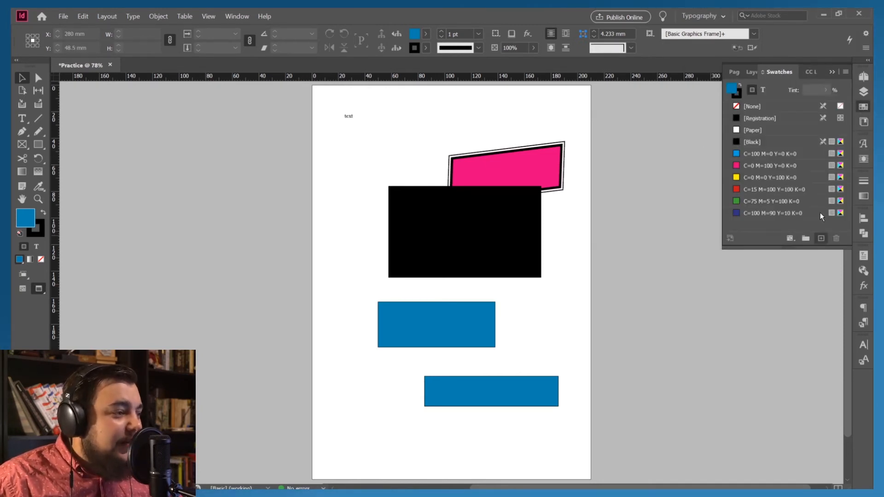
pyautogui.click(863, 146)
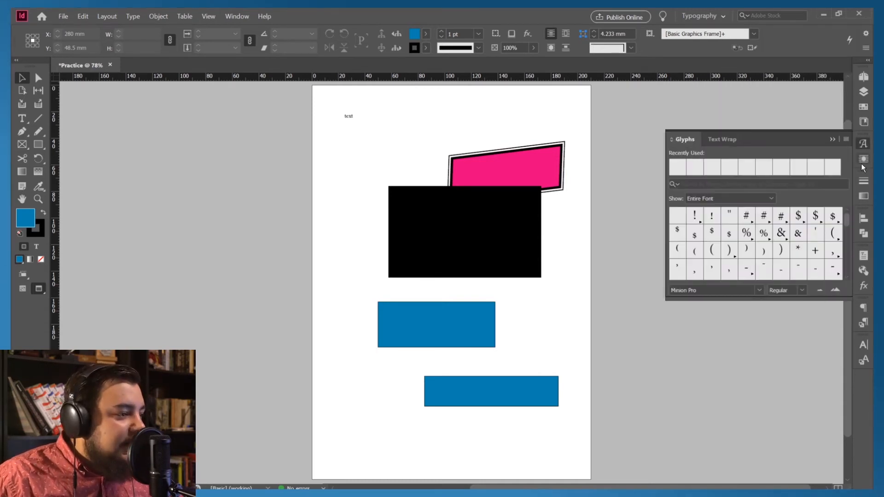
pyautogui.click(863, 160)
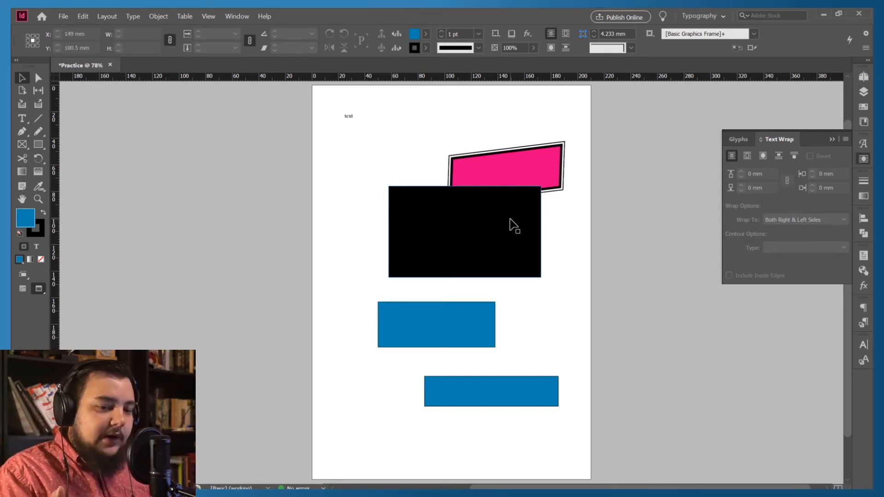
pyautogui.click(862, 182)
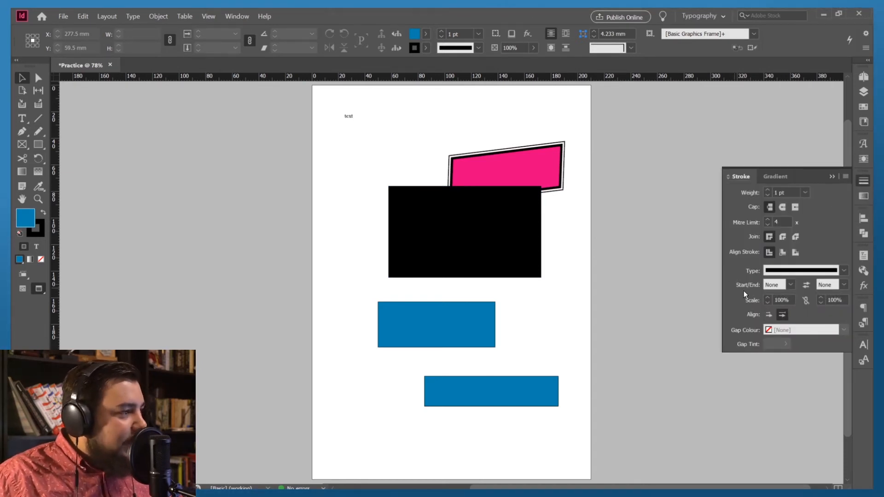
# Fill the black rectangle with a white-to-black gradient and deselect it.
pyautogui.click(862, 197)
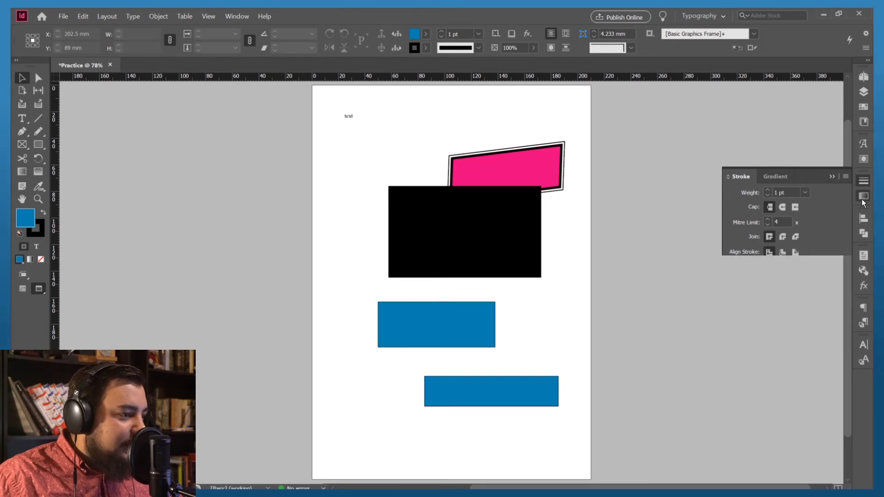
pyautogui.click(490, 211)
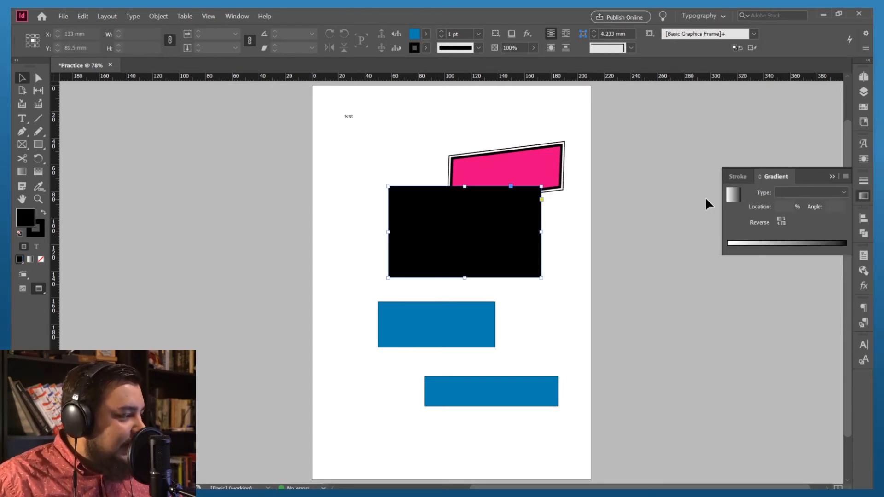
pyautogui.click(736, 195)
pyautogui.click(733, 270)
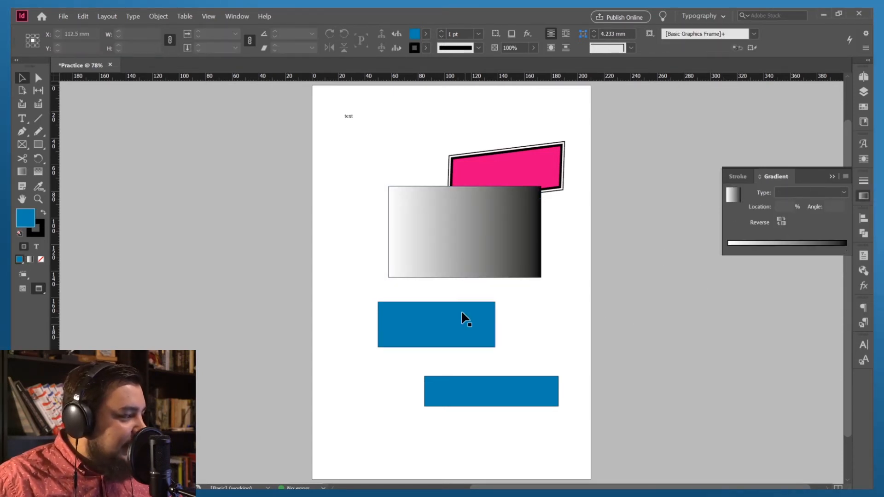
# Align the pink shape, gradient rectangle and upper blue rectangle by right edges and horizontal centres, and distribute them by vertical centres.
pyautogui.click(864, 218)
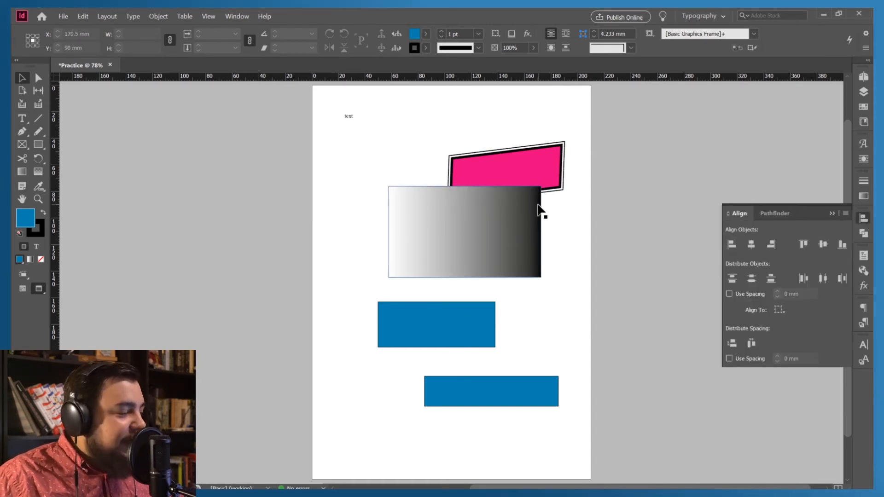
pyautogui.click(494, 181)
pyautogui.click(501, 229)
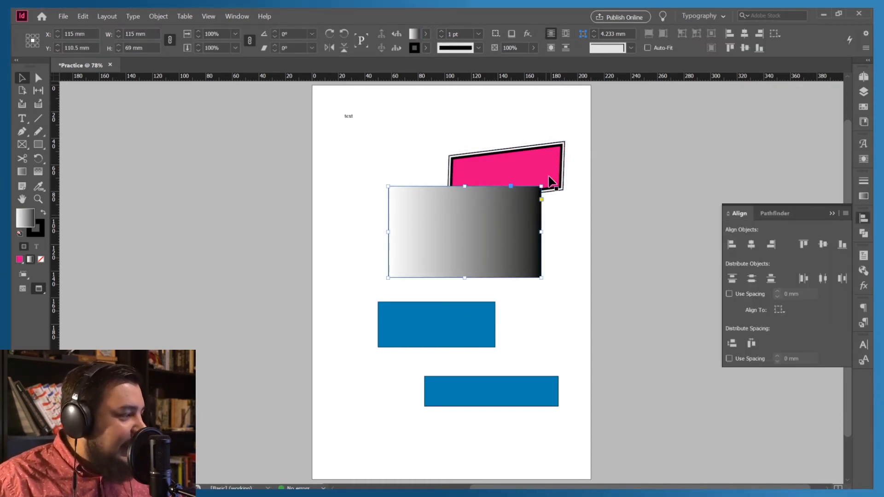
pyautogui.click(547, 173)
pyautogui.click(506, 237)
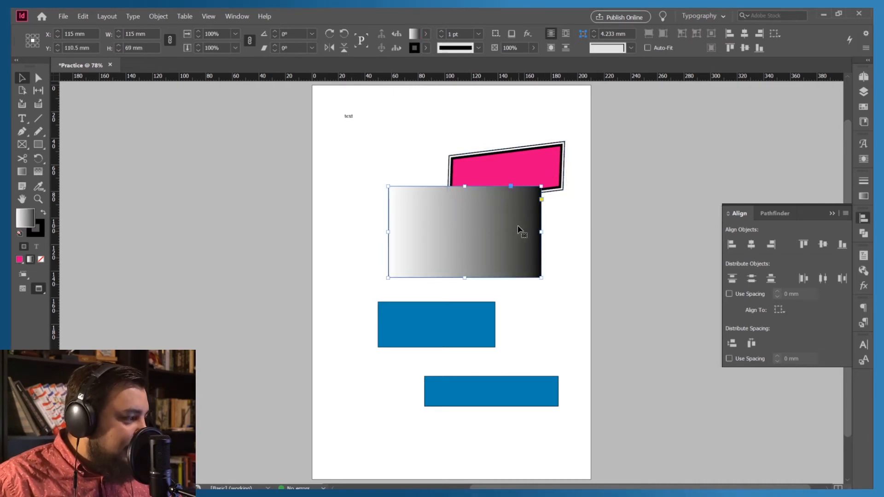
pyautogui.keyDown('shift'); pyautogui.click(531, 170); pyautogui.keyUp('shift')
pyautogui.keyDown('shift'); pyautogui.click(454, 332); pyautogui.keyUp('shift')
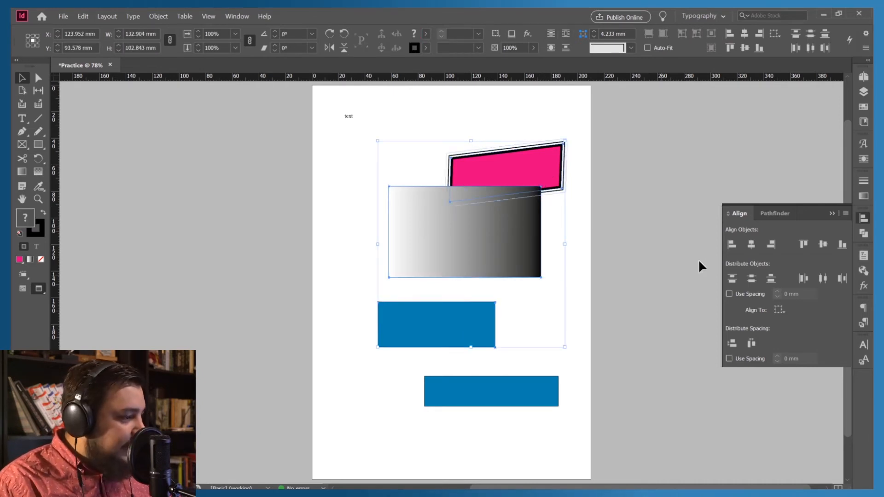
pyautogui.click(771, 244)
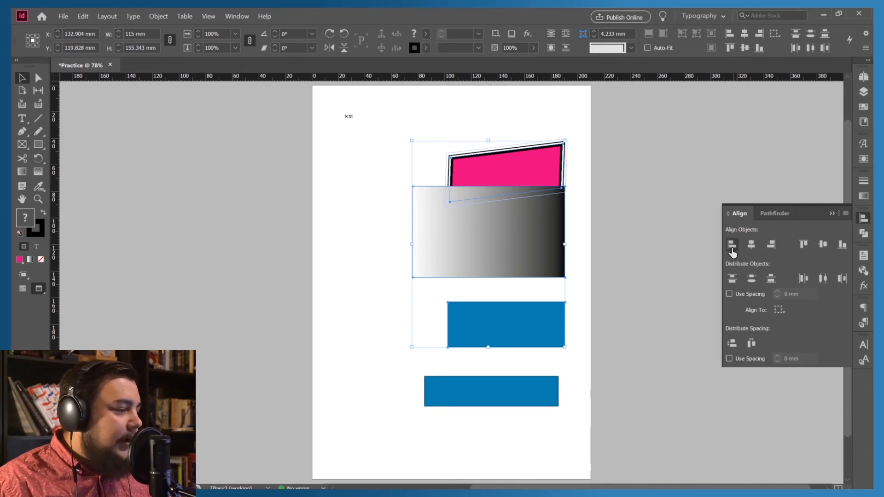
pyautogui.click(749, 244)
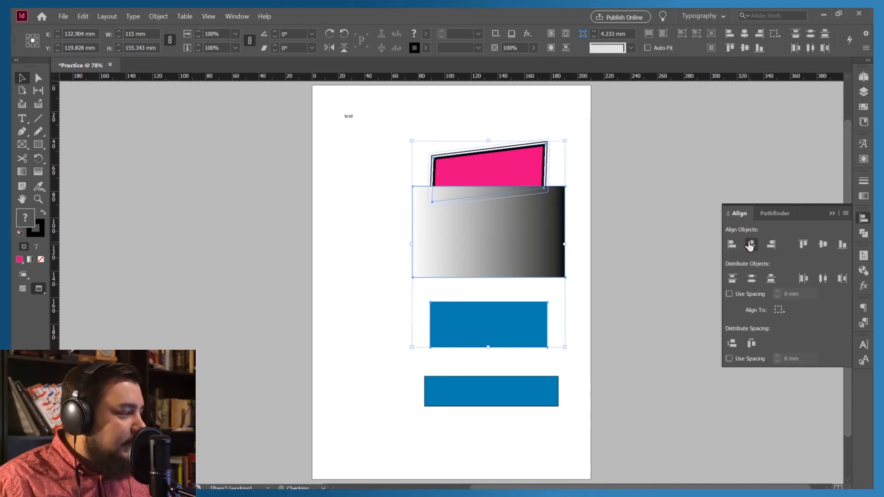
pyautogui.click(751, 279)
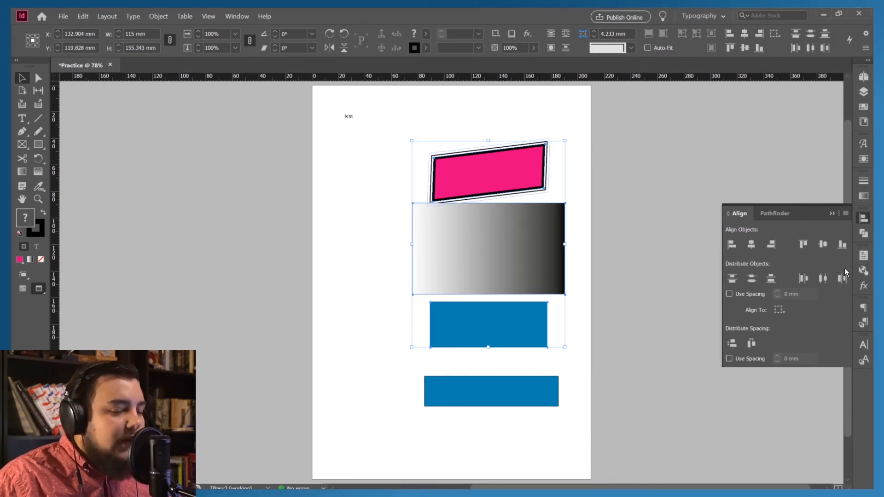
# Look through the Pathfinder, Story and Hyperlinks options.
pyautogui.click(862, 234)
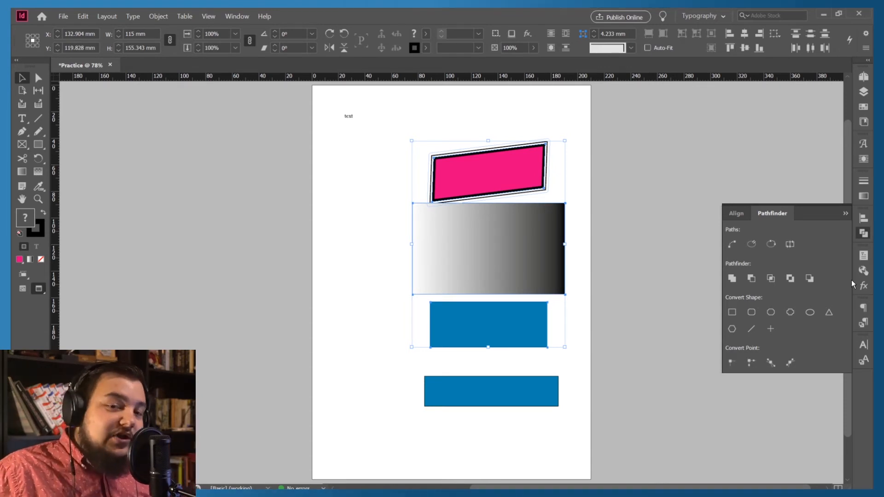
pyautogui.click(864, 258)
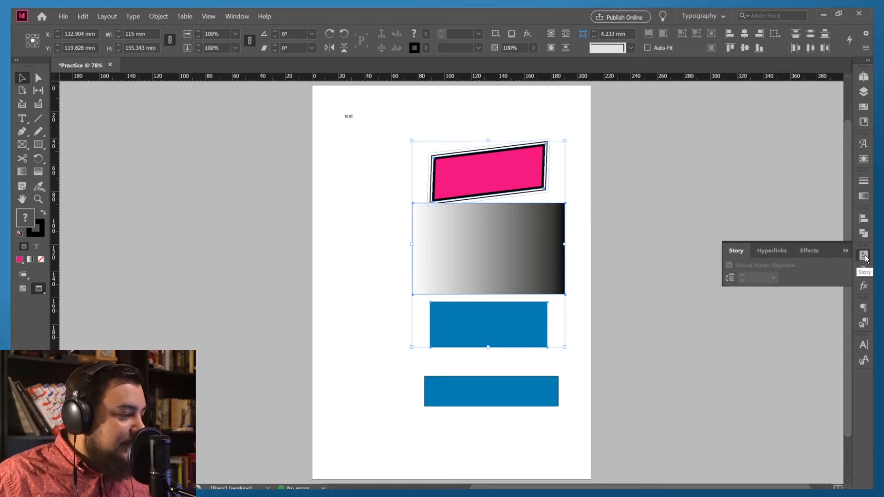
pyautogui.click(864, 271)
# Apply a drop shadow with Multiply blending and 75% opacity to the three selected shapes, and deselect them.
pyautogui.click(864, 286)
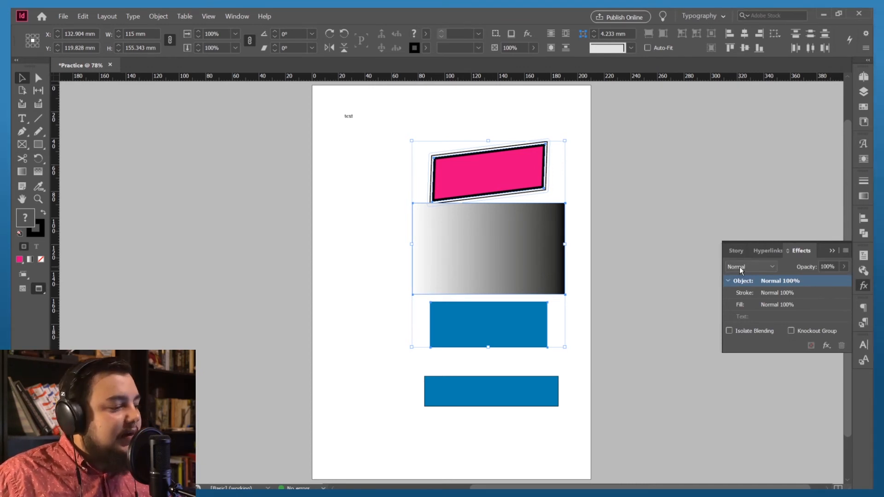
pyautogui.click(826, 345)
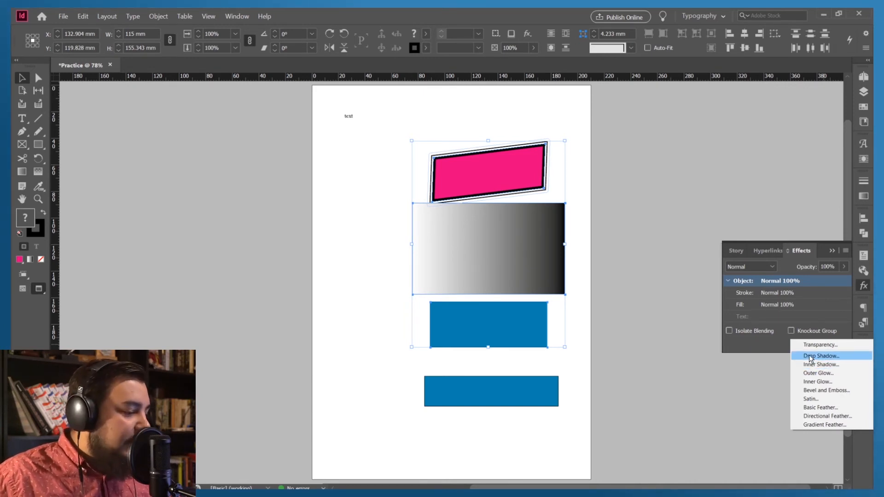
pyautogui.click(811, 355)
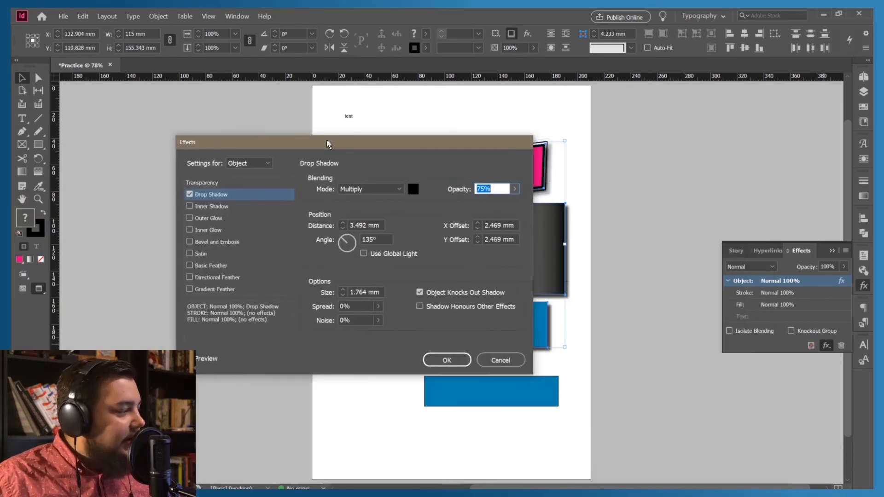
pyautogui.click(441, 360)
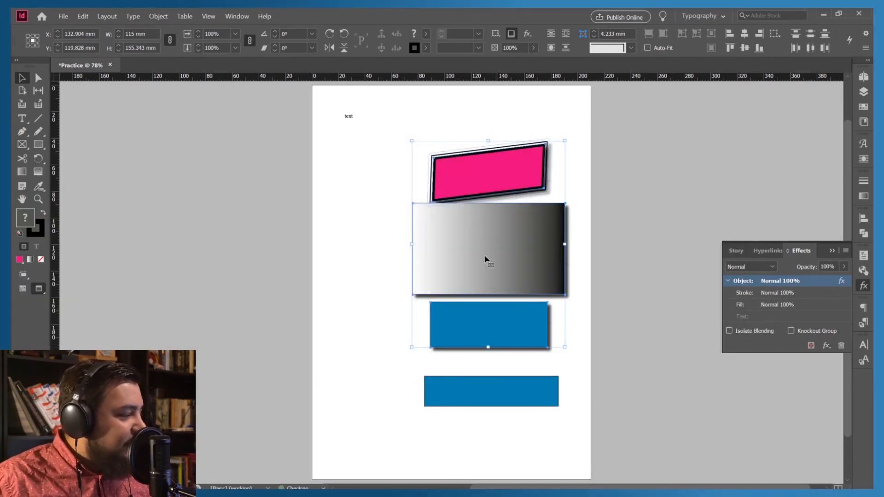
pyautogui.click(342, 167)
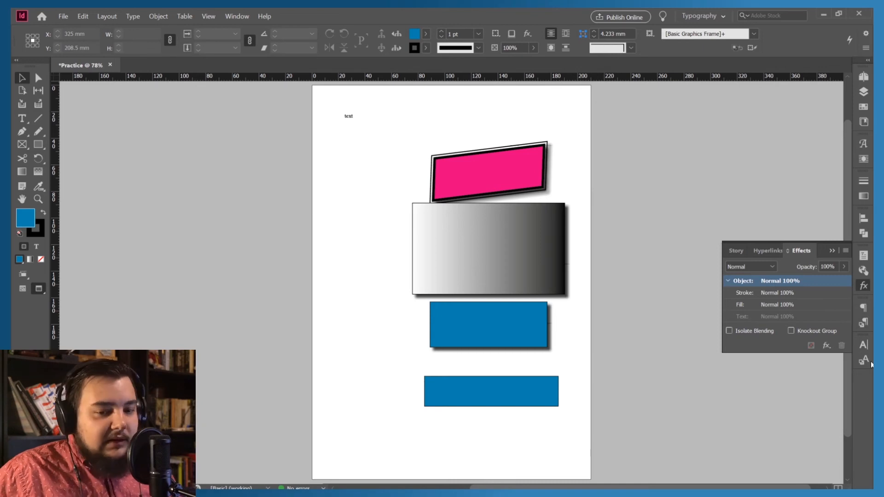
# Look through the Paragraph, Paragraph Styles, Character and Character Styles options.
pyautogui.click(864, 308)
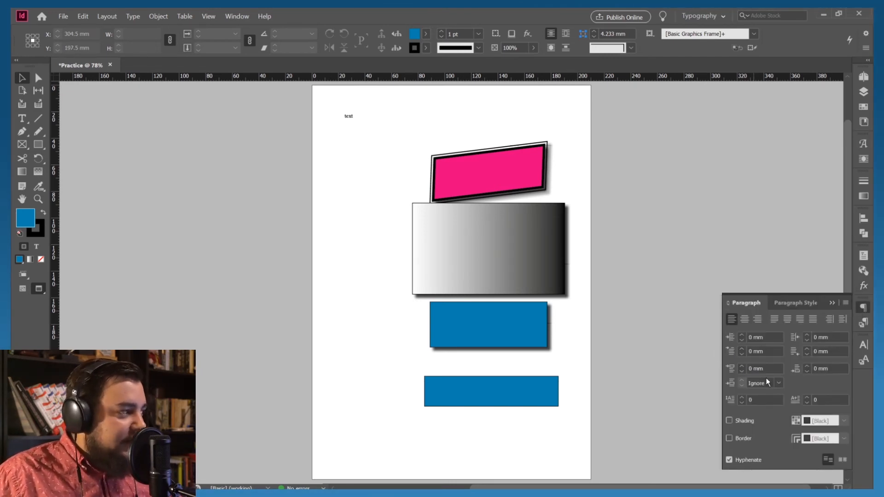
pyautogui.click(862, 323)
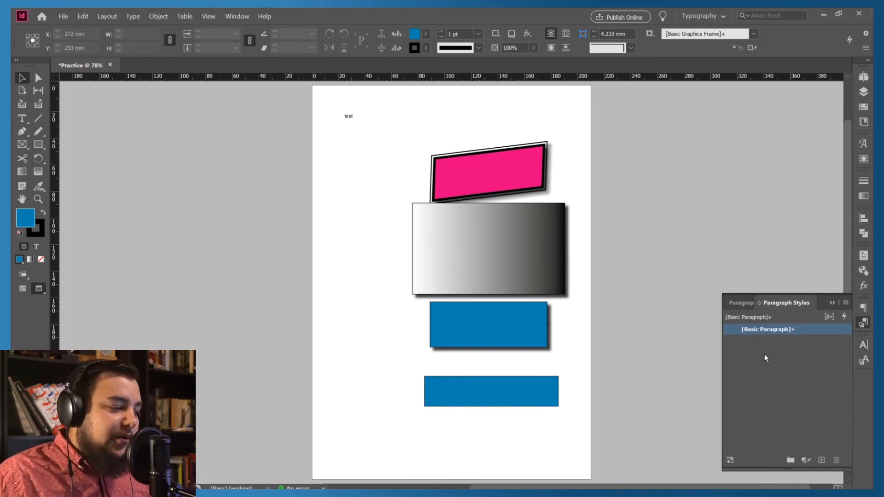
pyautogui.click(862, 345)
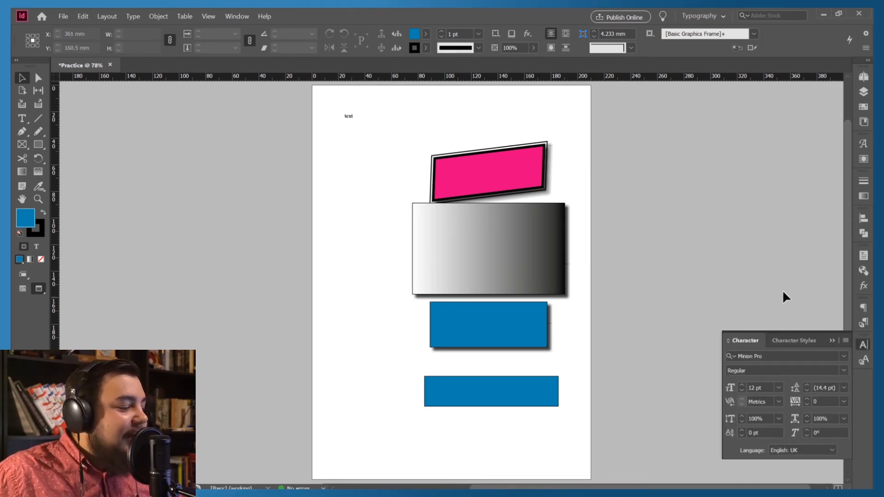
pyautogui.click(865, 362)
pyautogui.click(861, 344)
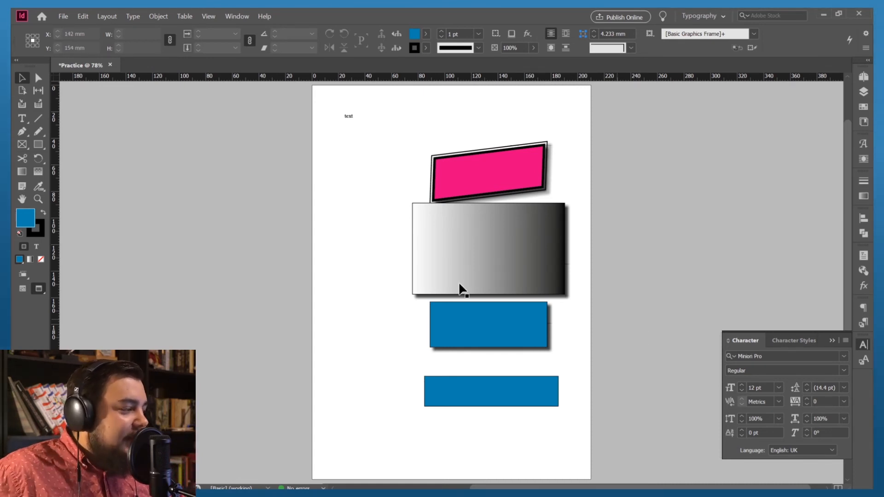
# Shrink-fit text frame near the page's upper edge: set its type size to 24 pt and deselect the frame.
pyautogui.doubleClick(346, 115)
pyautogui.doubleClick(354, 116)
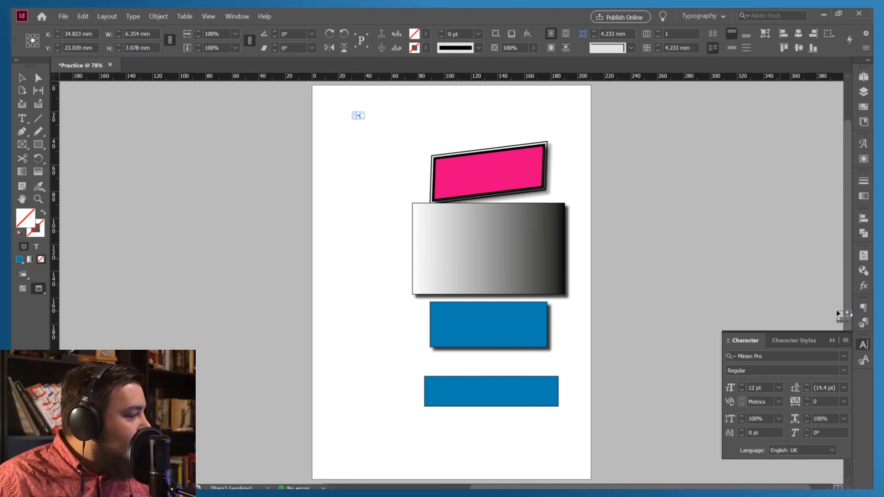
pyautogui.click(741, 385)
pyautogui.click(742, 384)
pyautogui.click(741, 384)
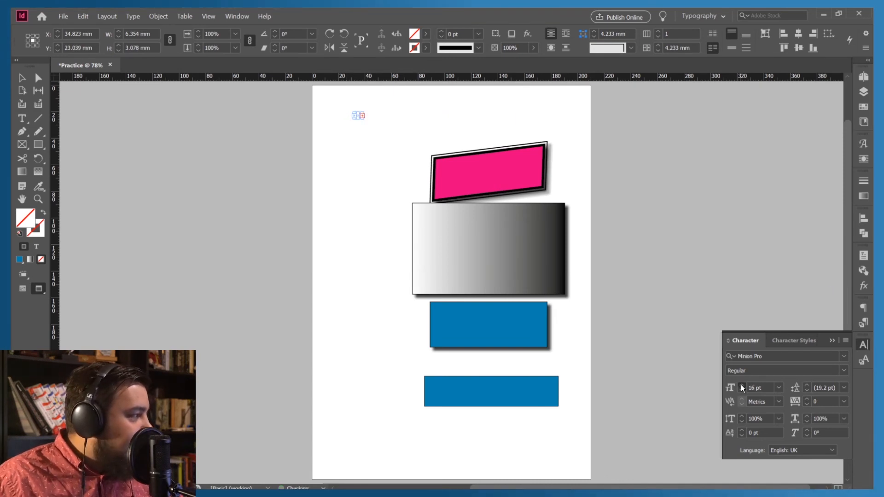
pyautogui.click(741, 384)
pyautogui.click(741, 385)
pyautogui.click(741, 384)
pyautogui.click(741, 385)
pyautogui.click(741, 385)
pyautogui.click(741, 385)
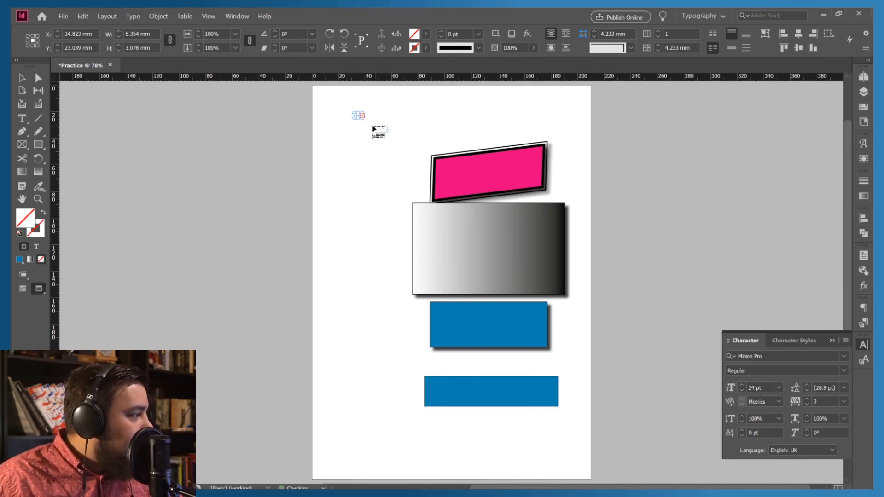
pyautogui.click(362, 118)
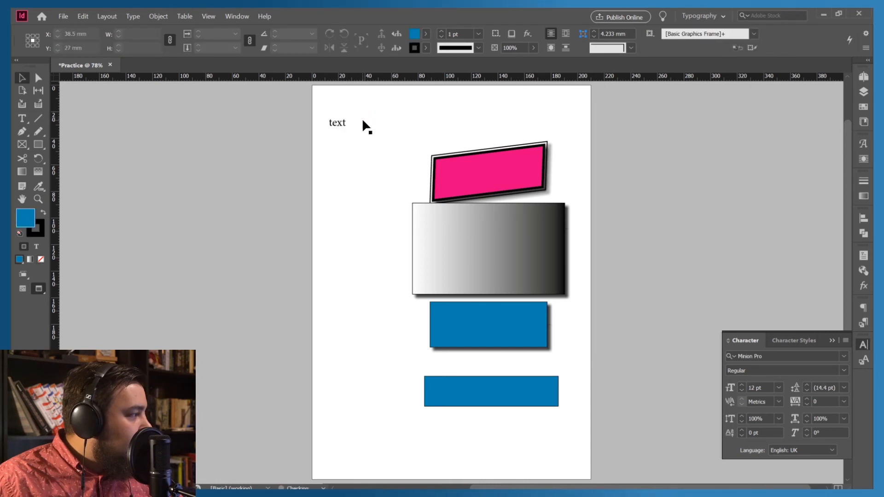
# Set the word "text" to 26 pt in the MelodBold font.
pyautogui.doubleClick(342, 124)
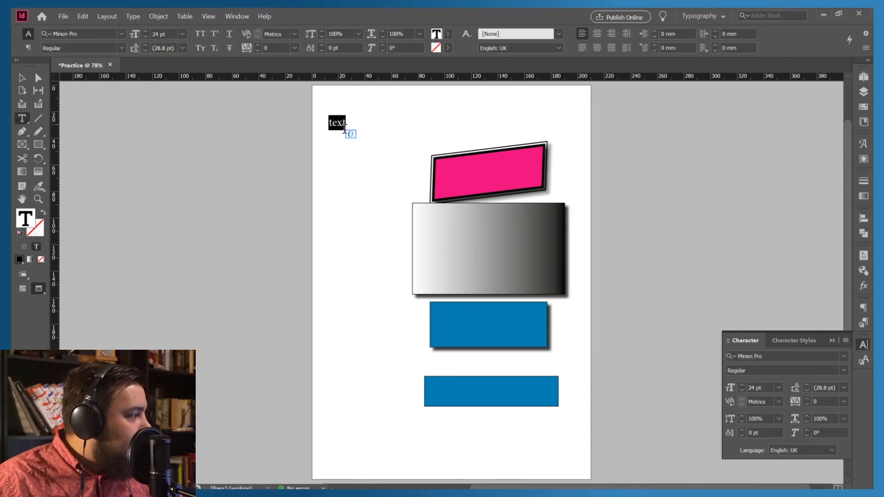
pyautogui.click(739, 384)
pyautogui.click(738, 383)
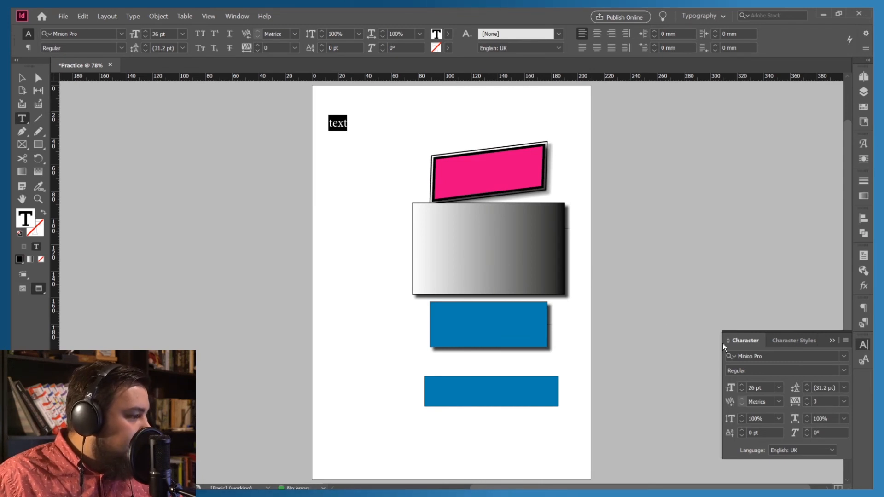
pyautogui.click(843, 355)
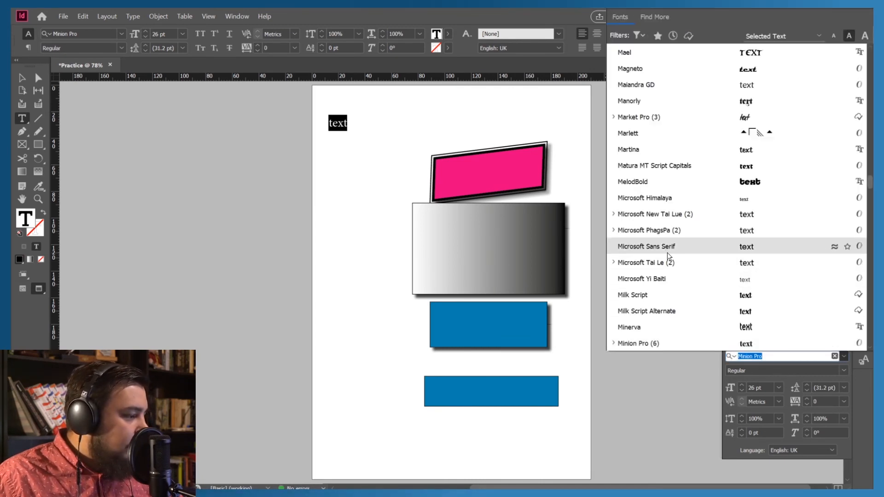
pyautogui.click(649, 182)
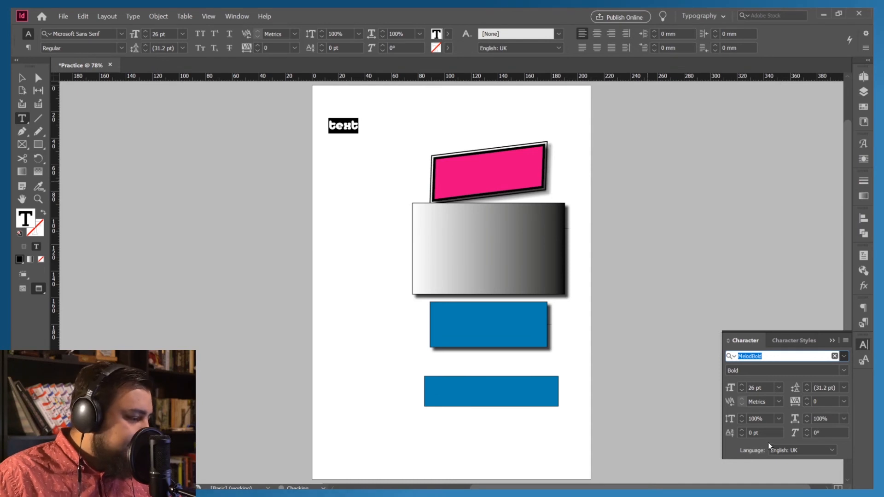
# Scale the selected word "text" to 125% vertically and 500% horizontally.
pyautogui.click(742, 415)
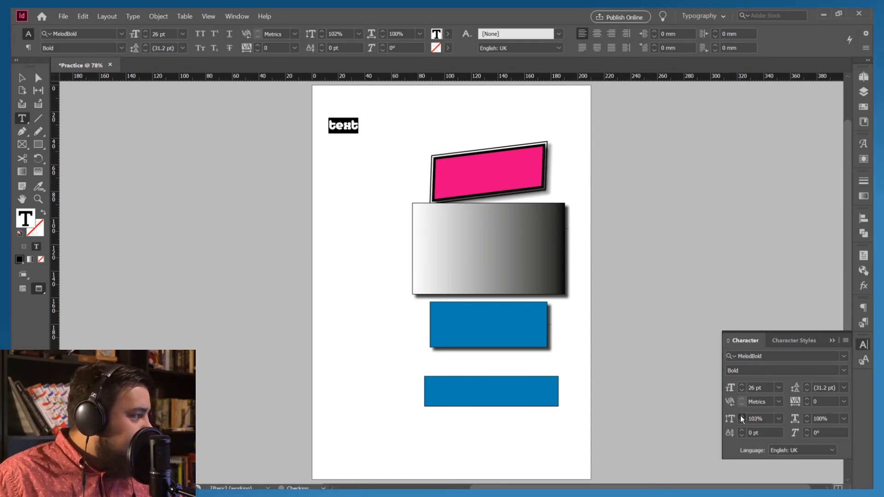
pyautogui.click(740, 415)
pyautogui.click(741, 415)
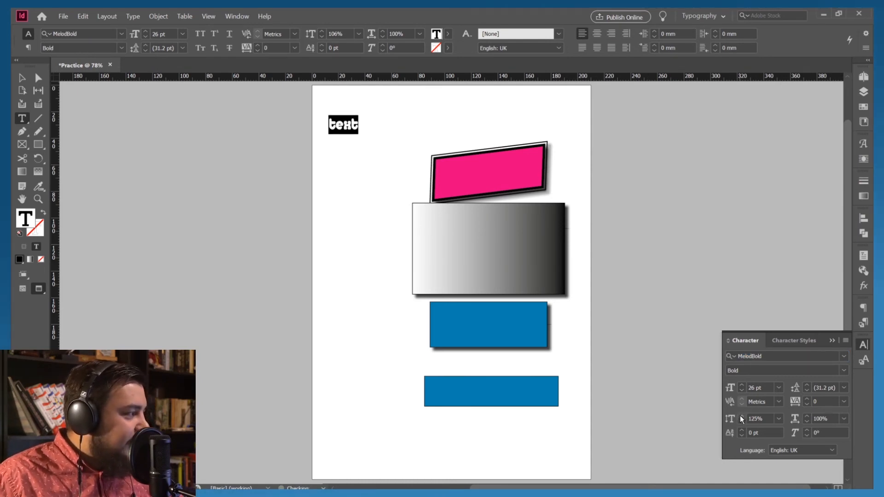
pyautogui.doubleClick(815, 418)
pyautogui.write('500')
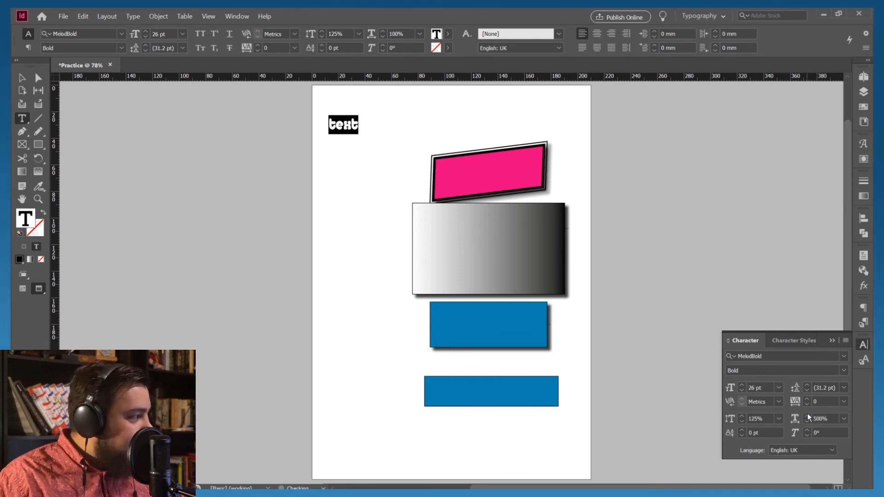
pyautogui.press('Return')
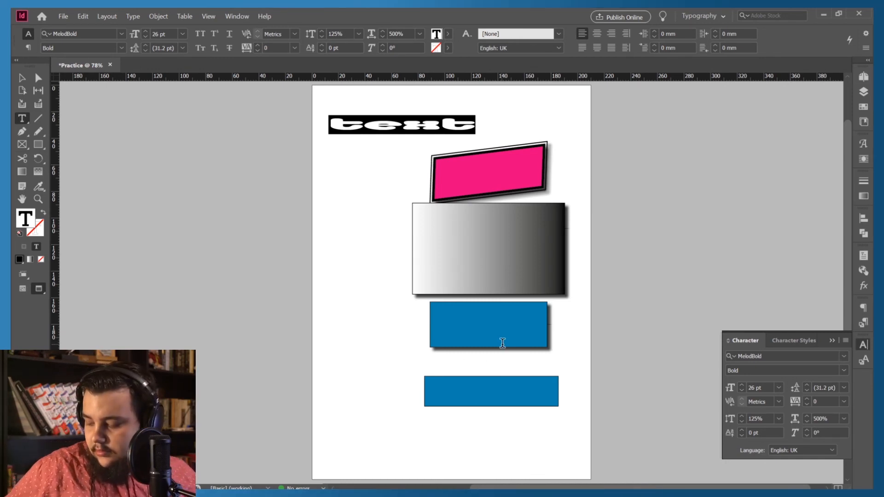
# Deselect the text frame and switch from preview to the normal view with margins and frame edges shown.
pyautogui.click(31, 77)
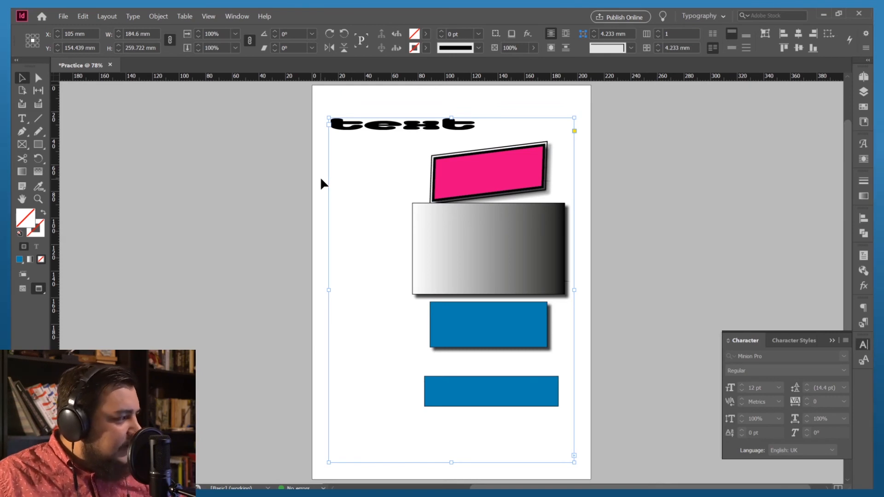
pyautogui.click(247, 166)
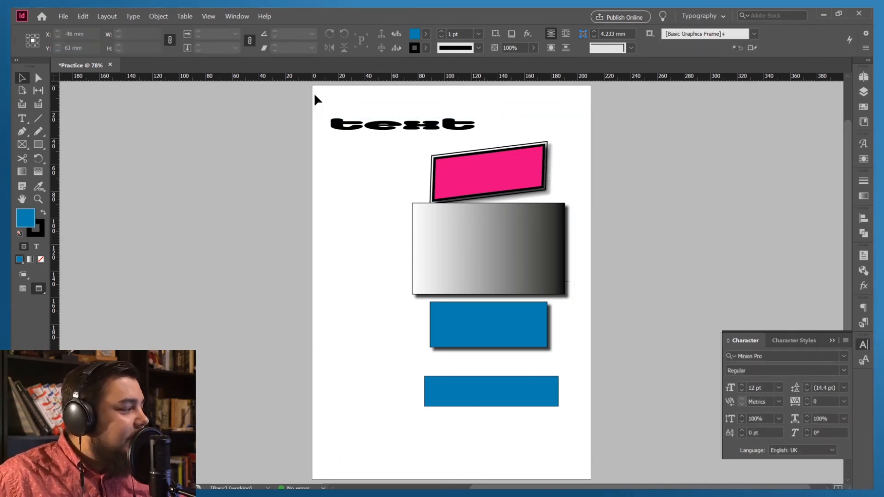
pyautogui.press('w')
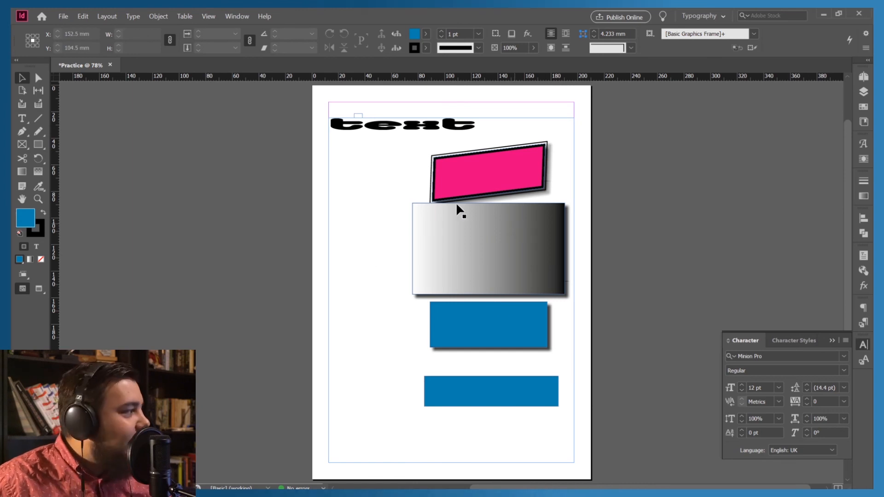
# Open the recently used document Tutorial 1.indd from the Print Layout folder.
pyautogui.click(62, 15)
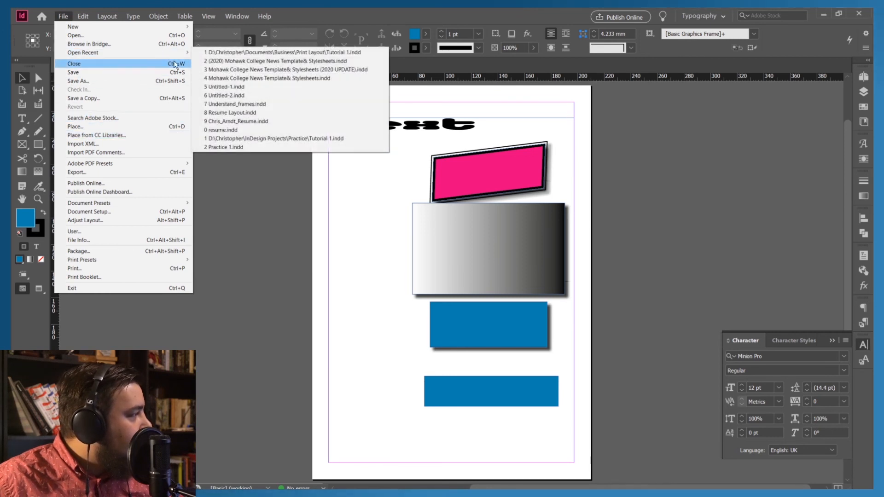
pyautogui.click(231, 53)
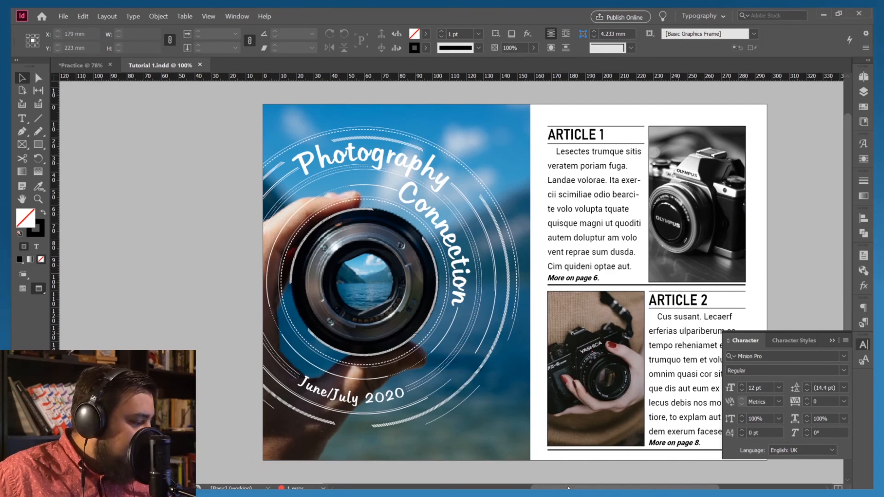
# Switch from preview to the normal view with frame edges and examine the article page's text and photos up close.
pyautogui.moveTo(567, 487); pyautogui.dragTo(592, 486)
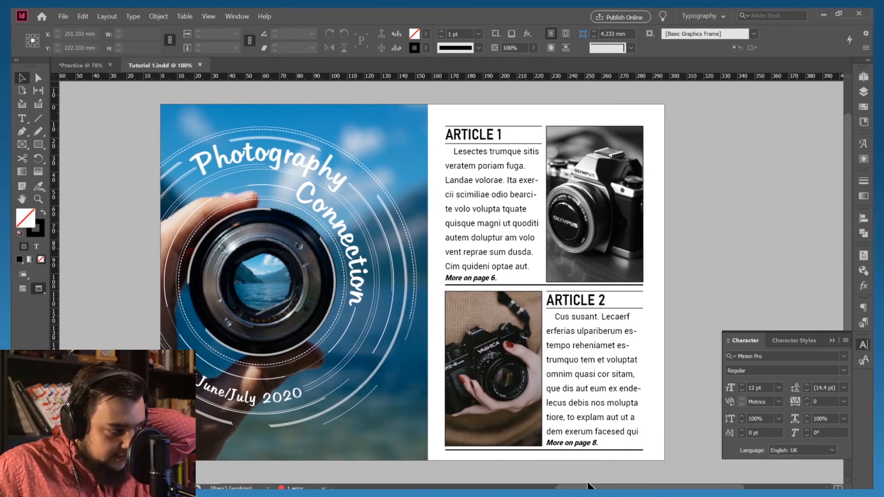
pyautogui.press('w')
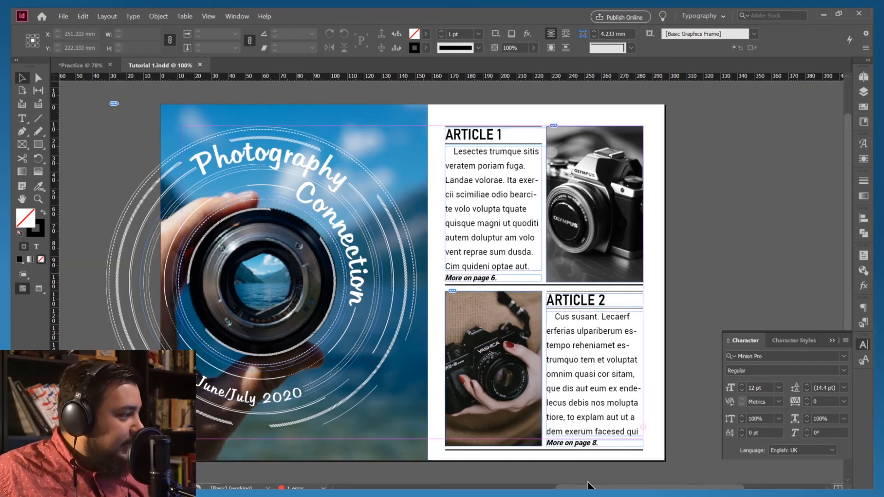
pyautogui.hotkey('ctrl', '=')
pyautogui.hotkey('ctrl', '=')
pyautogui.hotkey('ctrl', '=')
pyautogui.hotkey('ctrl', '=')
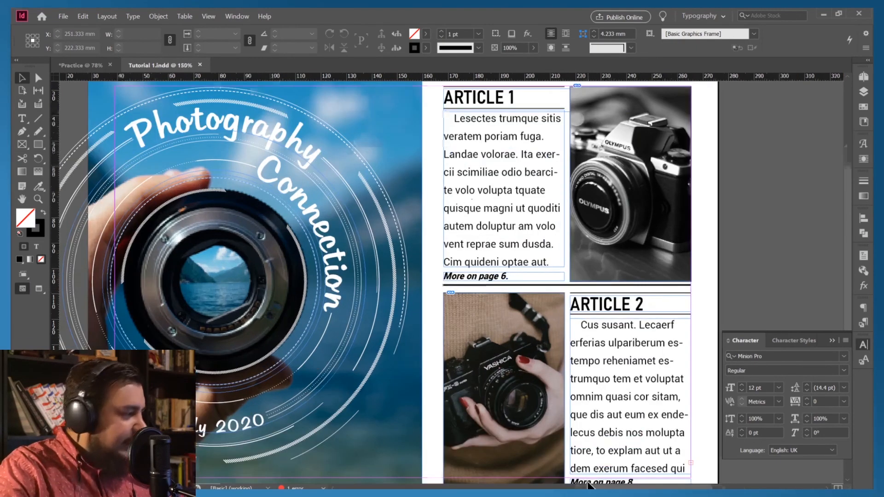
pyautogui.scroll(3, 683, 277)
pyautogui.scroll(3, 682, 279)
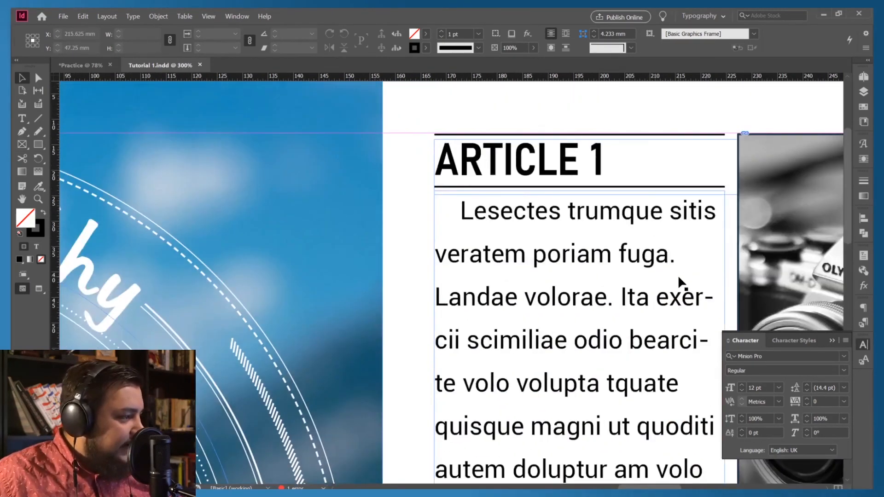
pyautogui.scroll(-6, 667, 305)
pyautogui.scroll(-4, 662, 298)
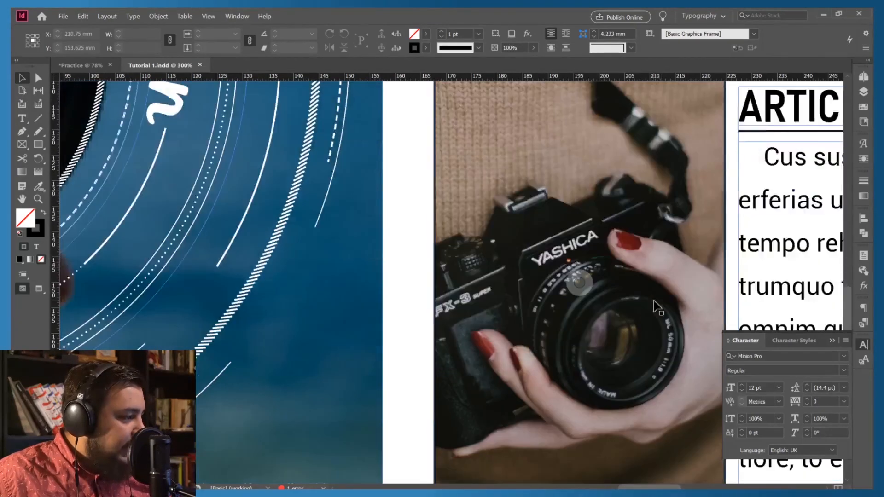
# Examine the cover's concentric line artwork and curved lettering up close, and fit the whole spread in the window.
pyautogui.moveTo(662, 487); pyautogui.dragTo(628, 482)
pyautogui.scroll(3, 598, 420)
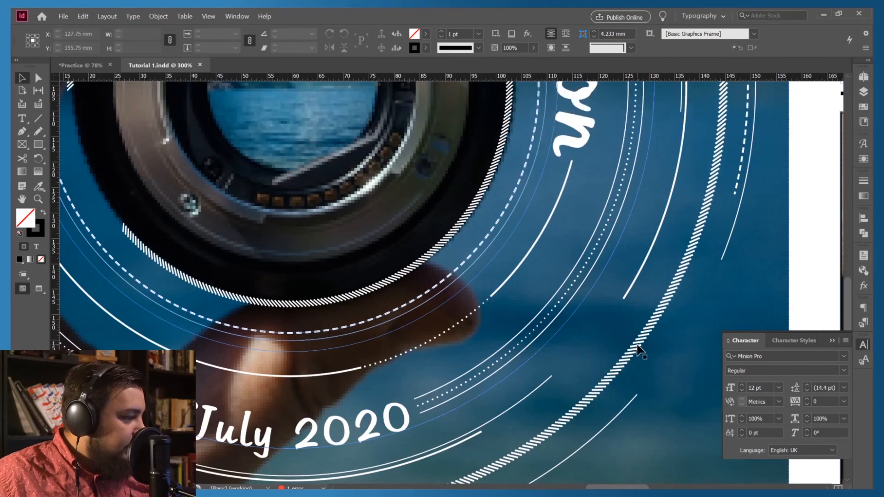
pyautogui.click(637, 350)
pyautogui.scroll(2, 598, 354)
pyautogui.scroll(6, 648, 352)
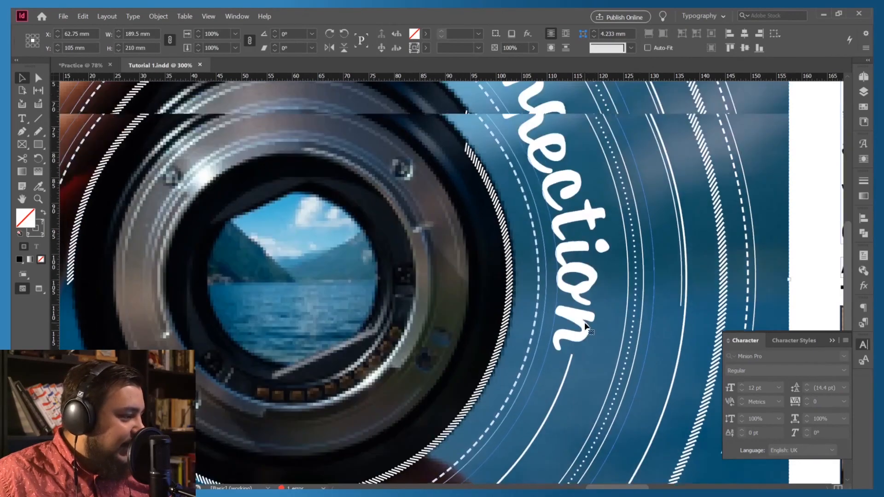
pyautogui.scroll(-3, 385, 237)
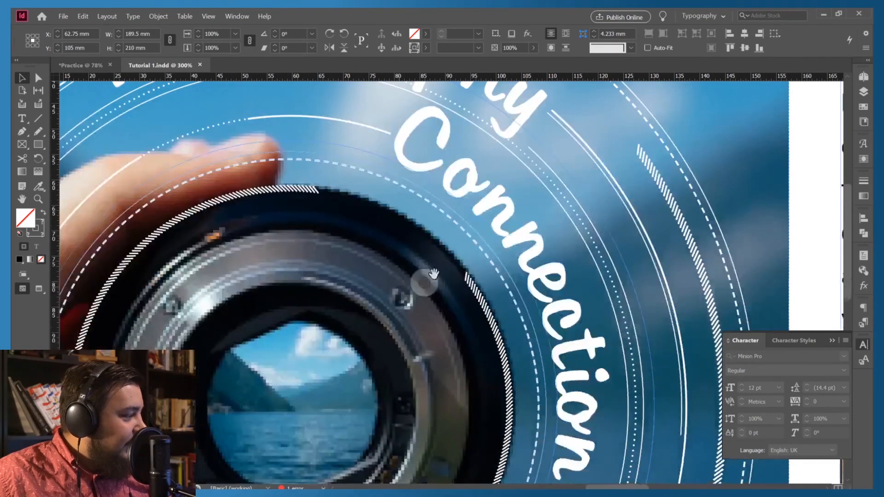
pyautogui.scroll(-3, 402, 295)
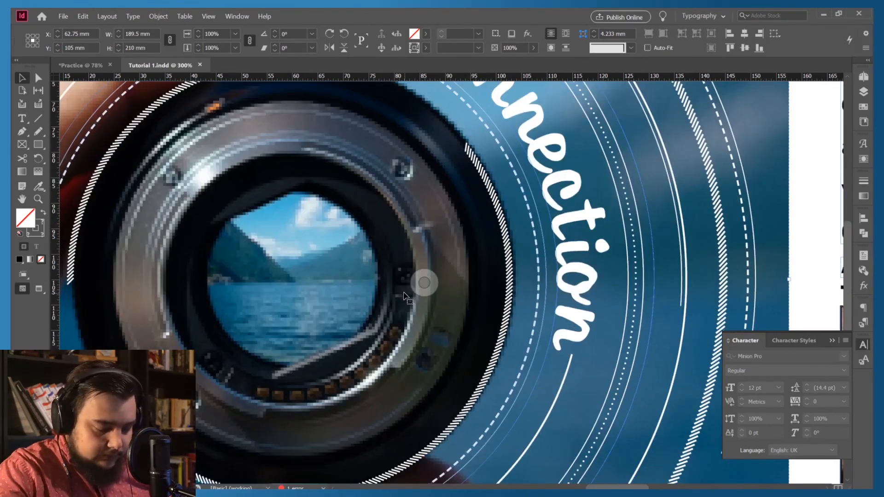
pyautogui.hotkey('ctrl', 'alt', '0')
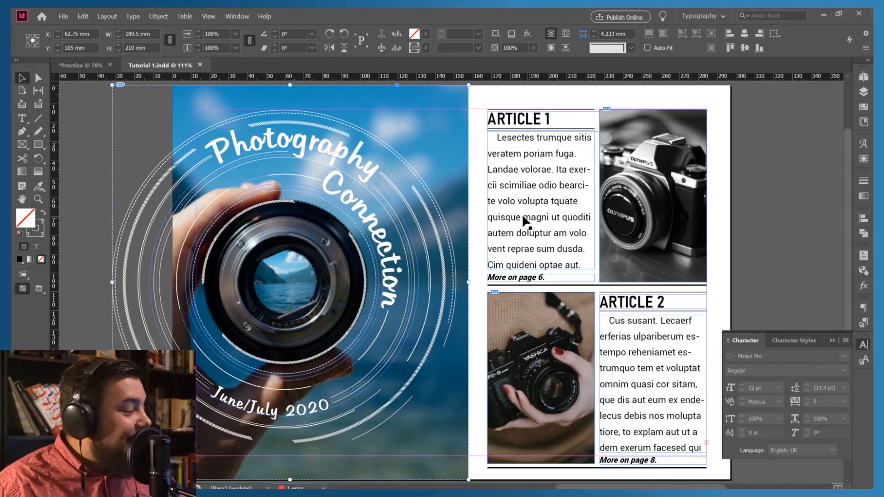
pyautogui.scroll(3, 525, 226)
pyautogui.scroll(-3, 517, 215)
pyautogui.scroll(1, 520, 225)
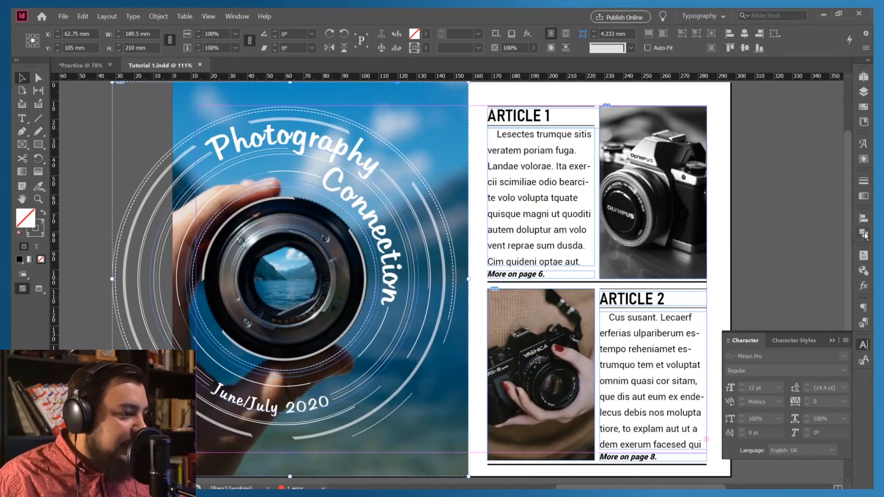
# Collapse the Character panel and look through the Glyphs, Text Wrap, Stroke, Gradient, Align and Pathfinder panels, leaving them all collapsed.
pyautogui.click(831, 340)
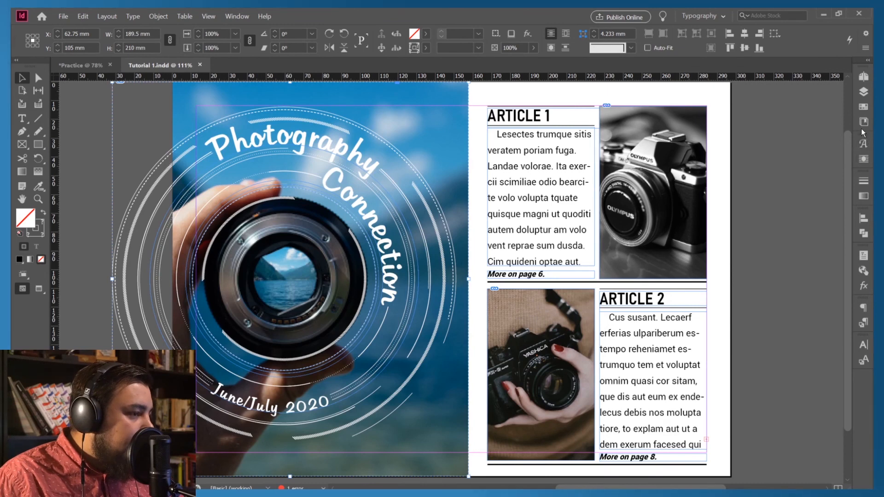
pyautogui.click(862, 144)
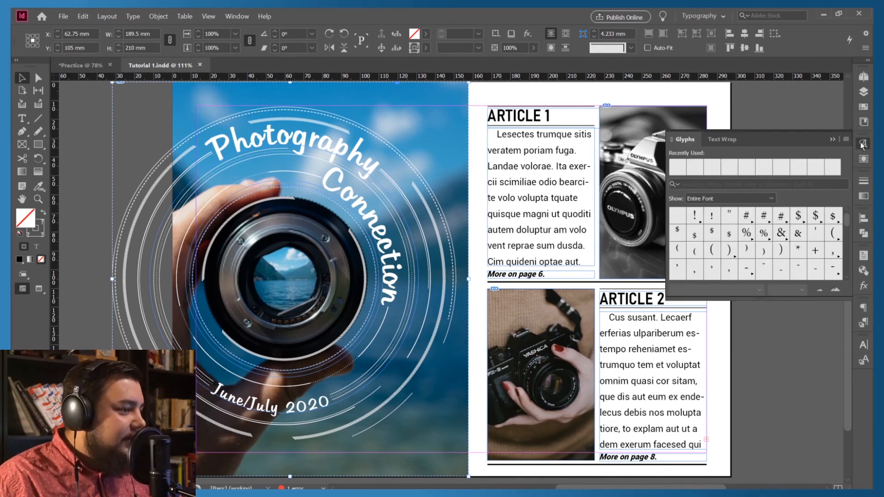
pyautogui.click(863, 159)
pyautogui.click(862, 182)
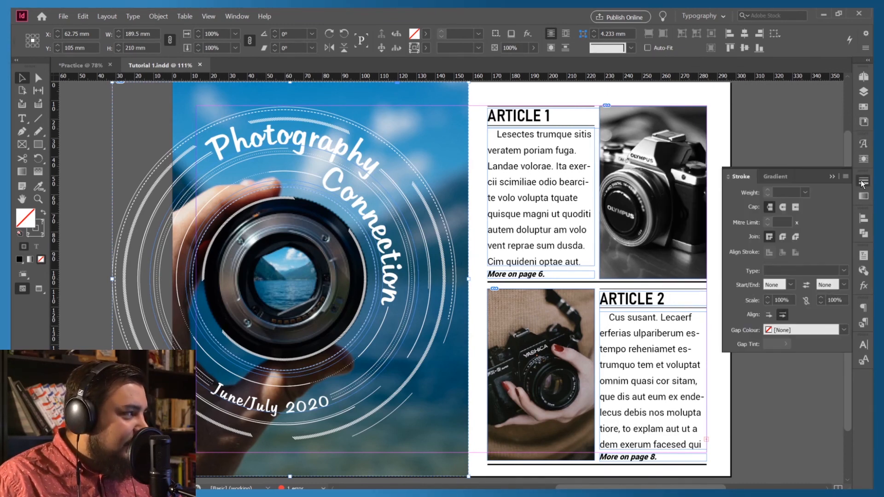
pyautogui.click(863, 196)
pyautogui.click(864, 218)
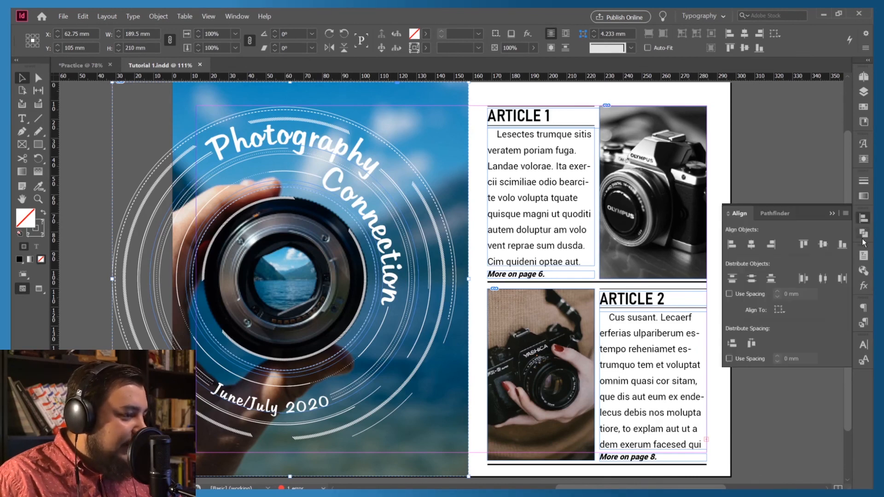
pyautogui.click(863, 233)
pyautogui.click(832, 213)
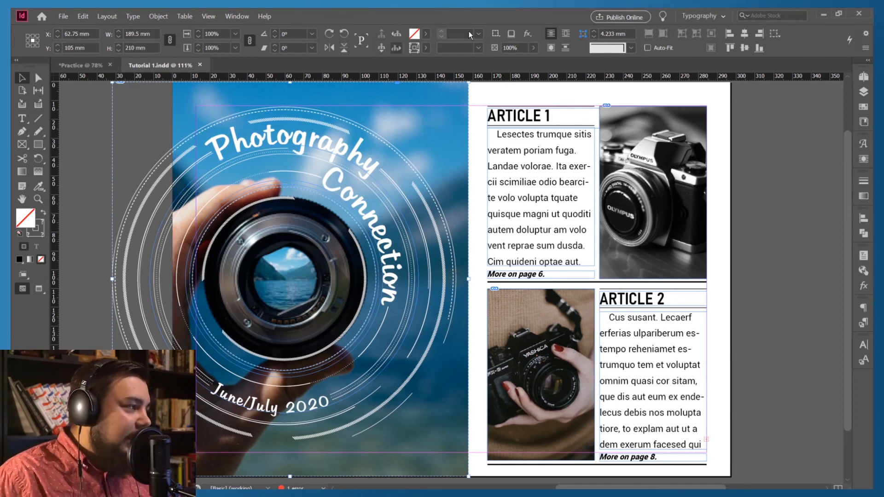
# Review the available workspaces and choose Typography.
pyautogui.click(723, 18)
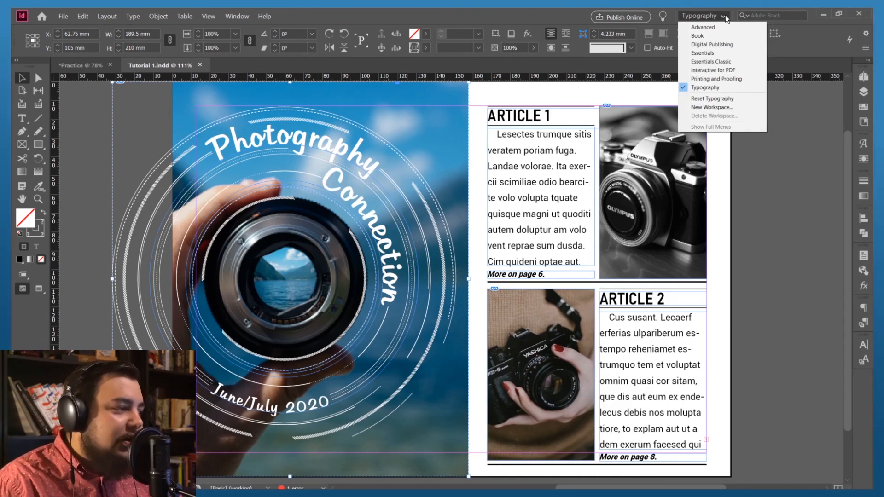
pyautogui.click(710, 88)
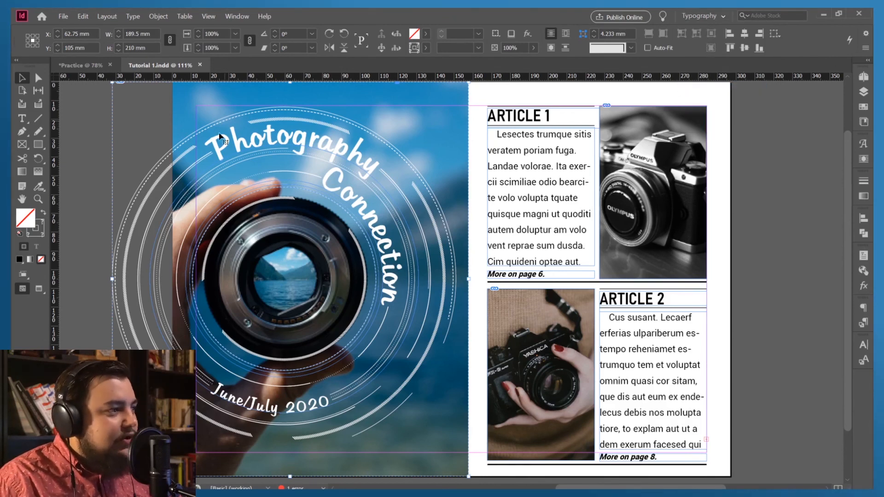